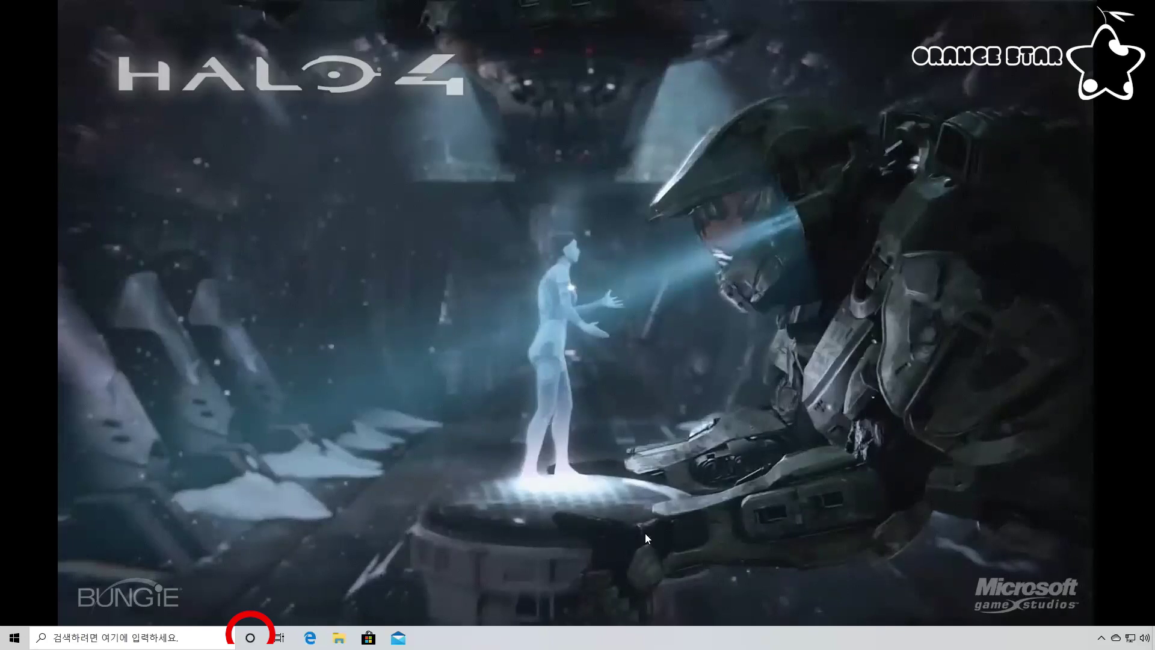
- Open Cortana to check it, and hide the Cortana button from the taskbar
{"action": "left_click", "coordinate": [250, 638]}
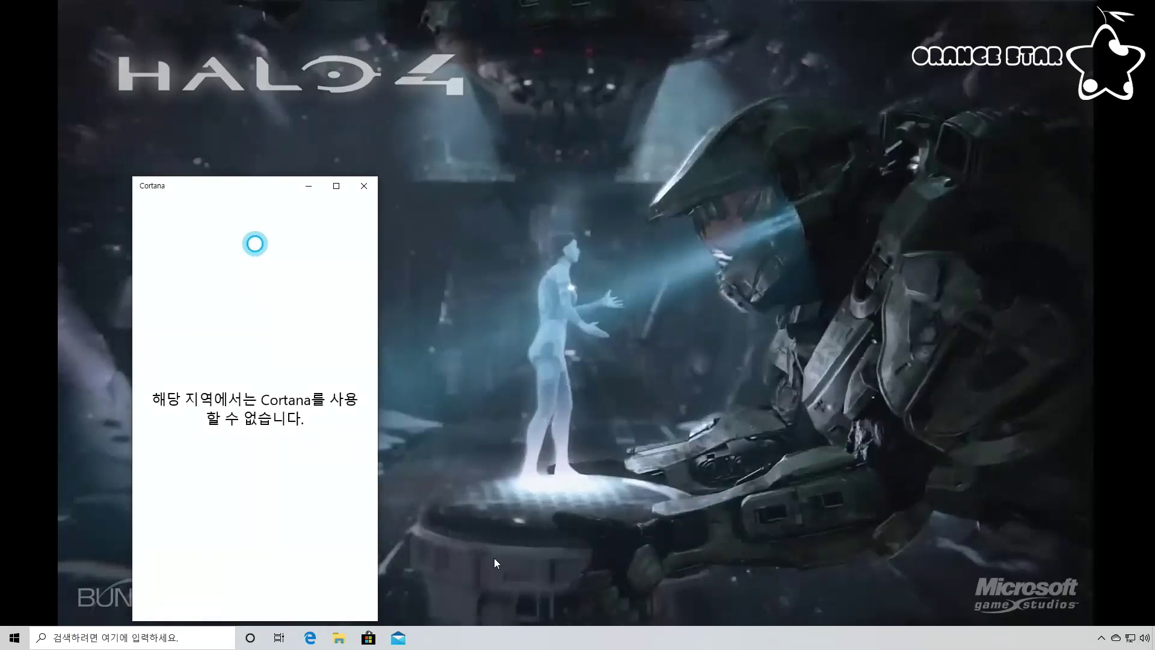
{"action": "right_click", "coordinate": [496, 634]}
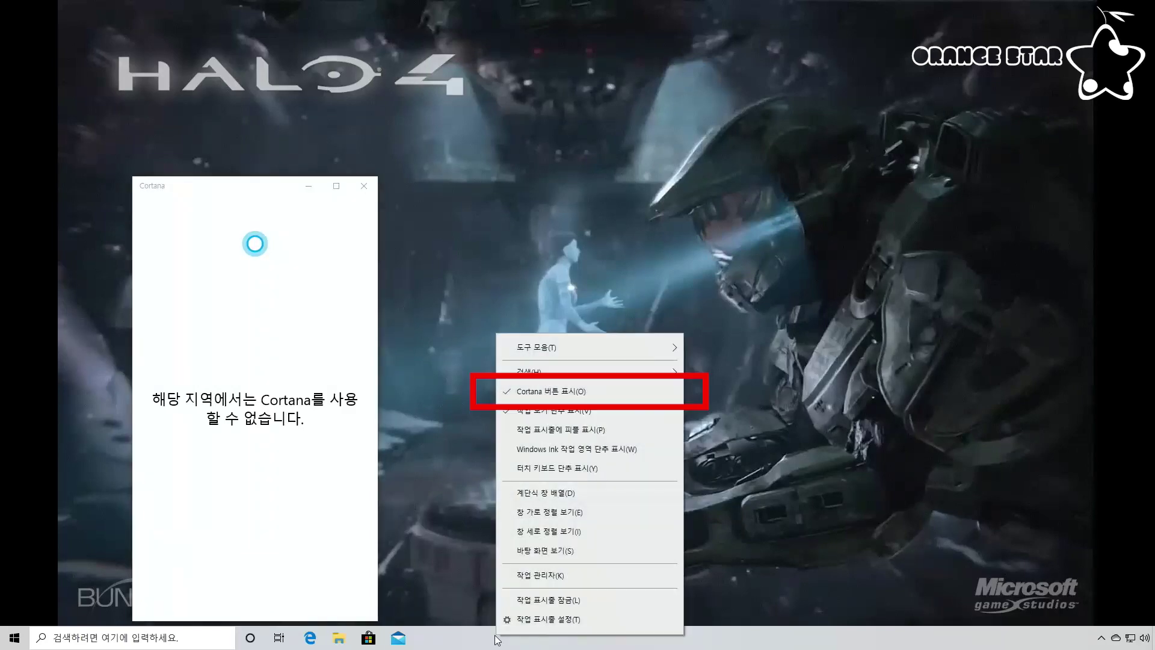
{"action": "left_click", "coordinate": [528, 392]}
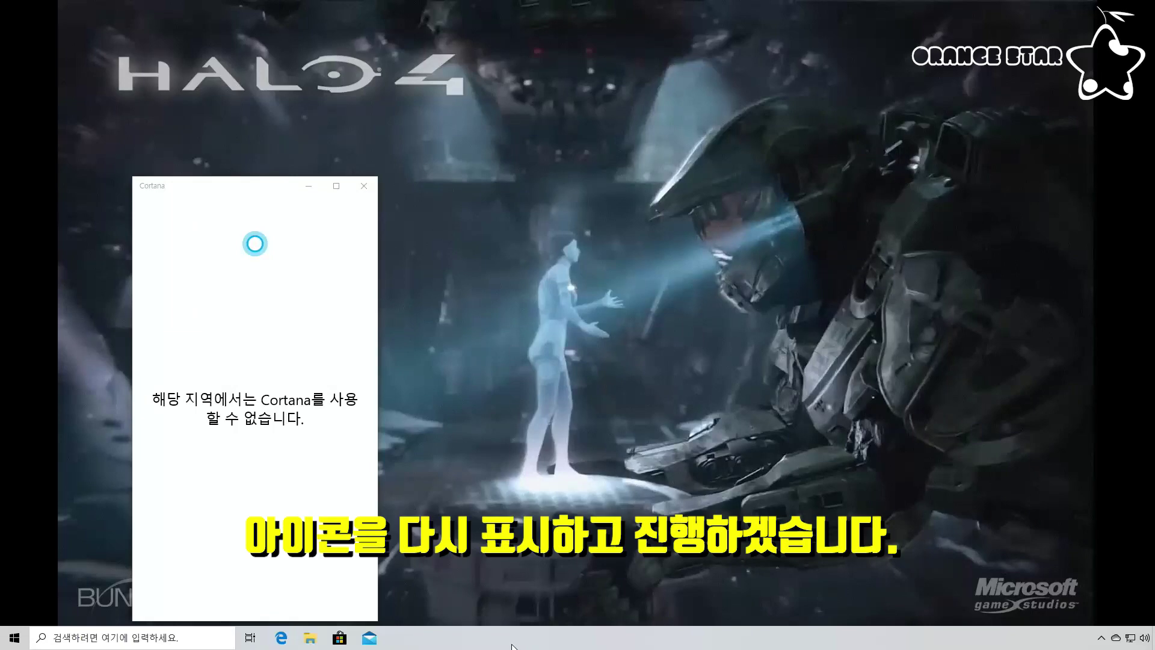
- Show the Cortana button on the taskbar again
{"action": "right_click", "coordinate": [521, 642]}
{"action": "left_click", "coordinate": [541, 407]}
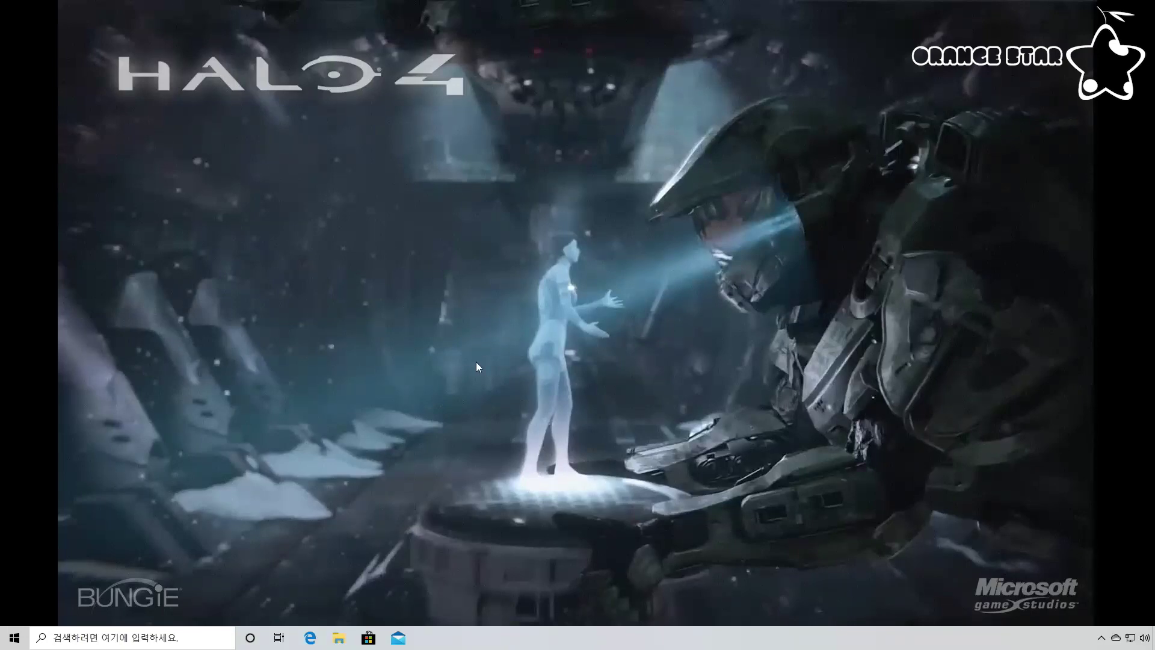
- Open Cortana to check whether it can be used in the current region, and dismiss it
{"action": "left_click", "coordinate": [251, 637]}
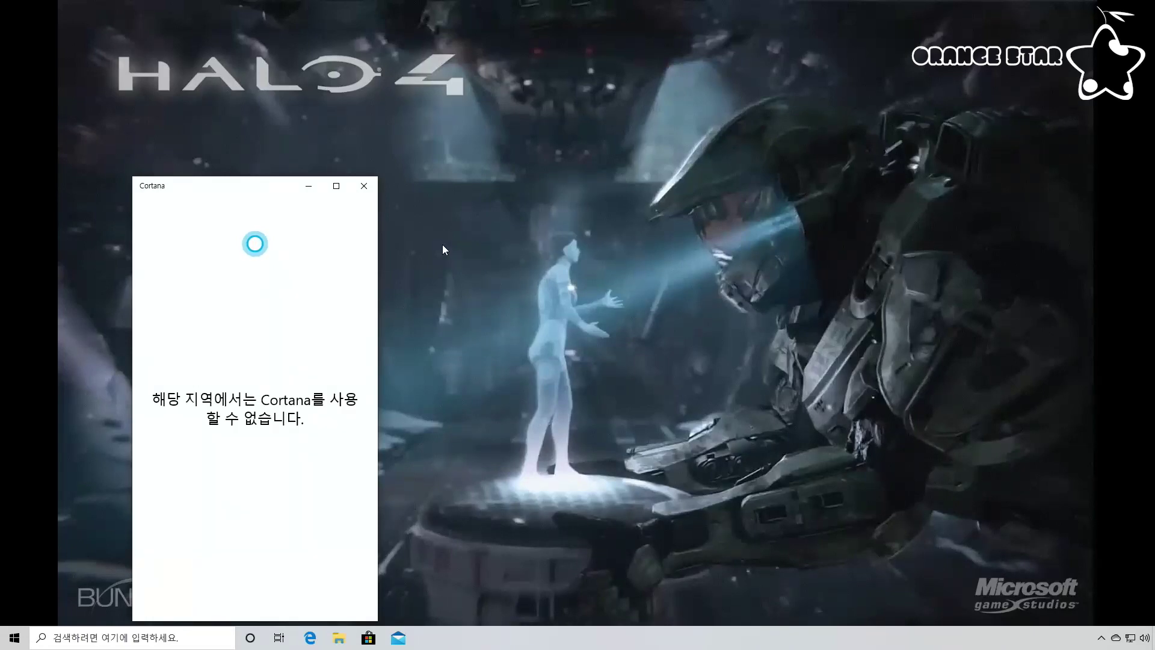
{"action": "left_click", "coordinate": [501, 262]}
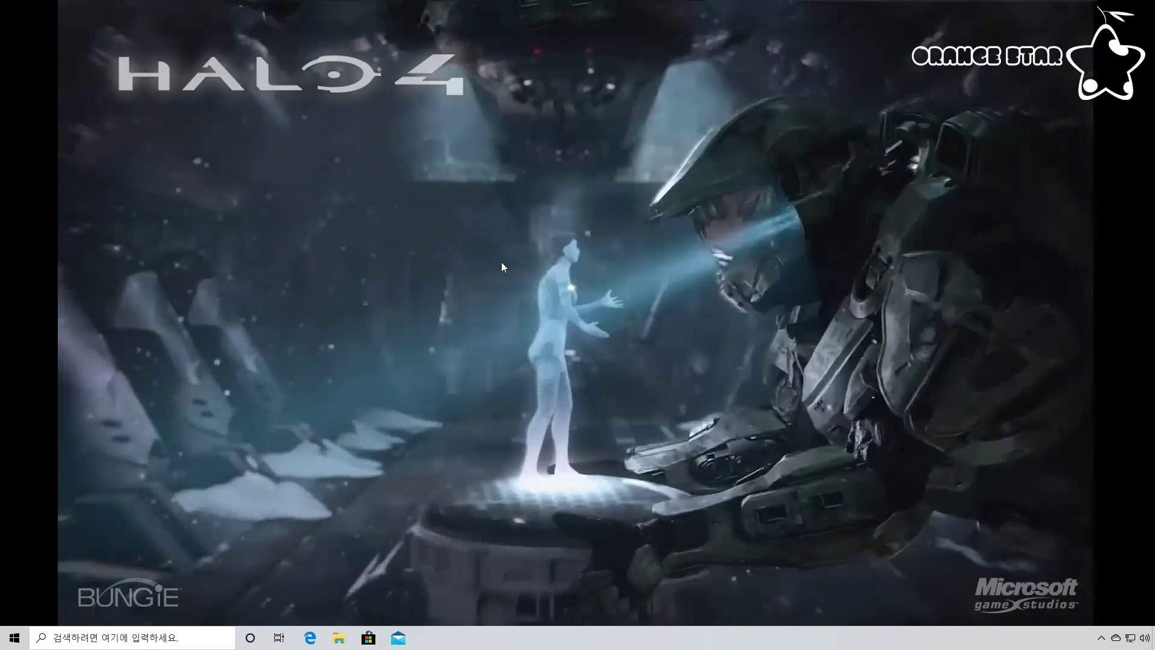
- Go to the language page of Windows Settings and list the available Windows display languages
{"action": "key", "text": "super+i"}
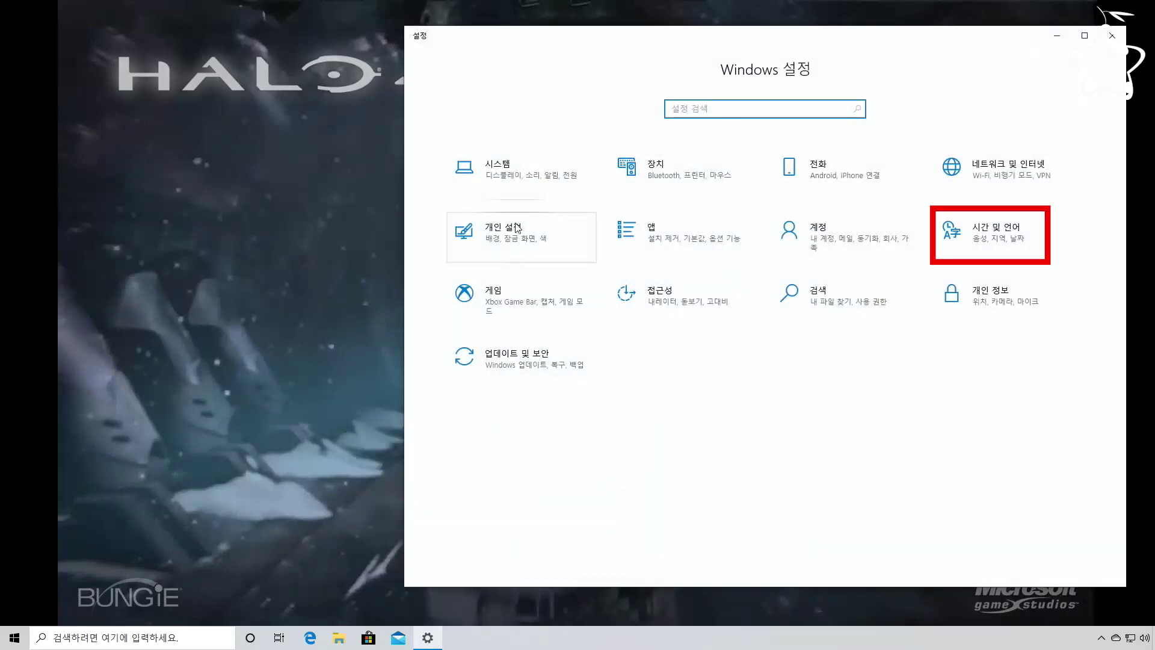
{"action": "left_click", "coordinate": [982, 239]}
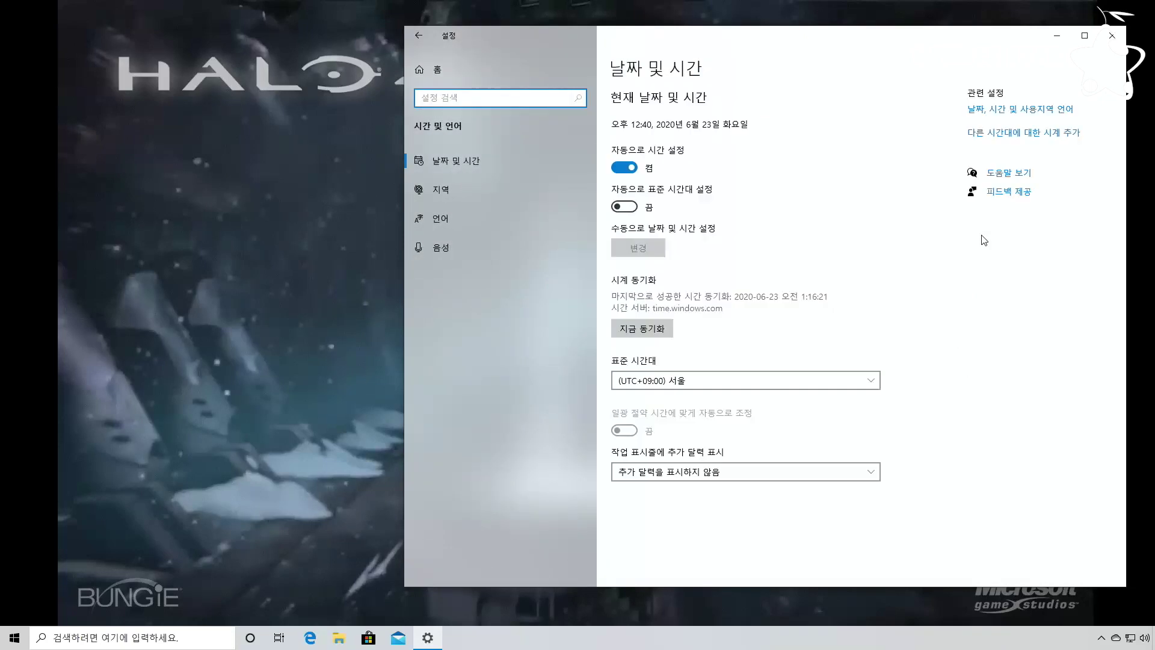
{"action": "left_click", "coordinate": [465, 221]}
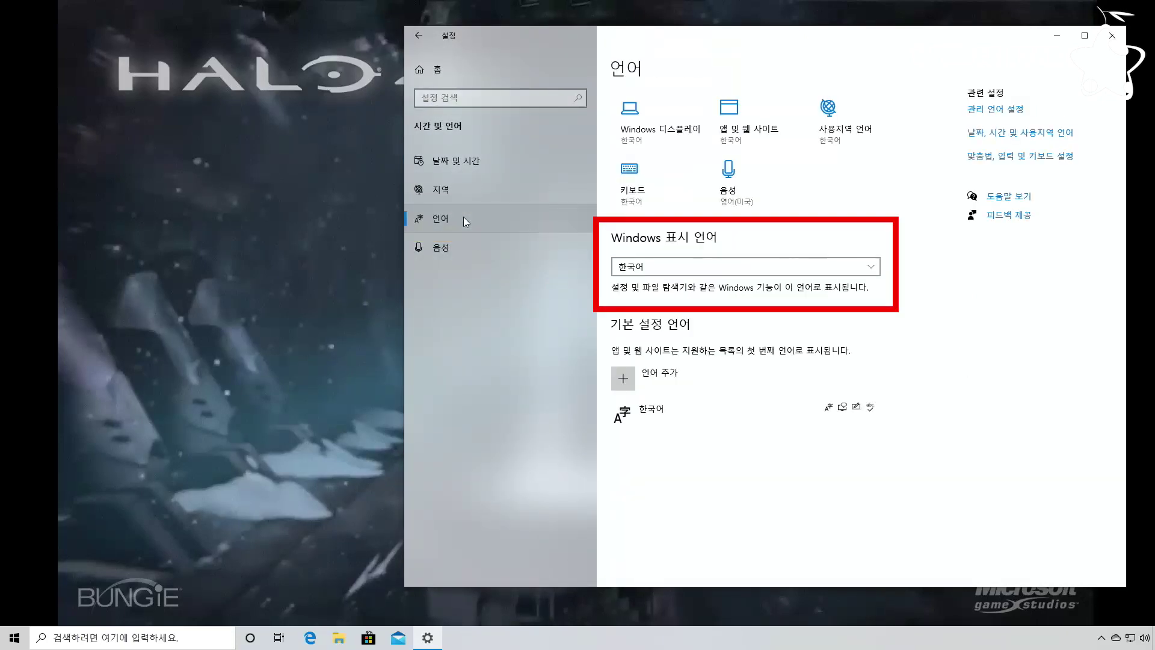
{"action": "left_click", "coordinate": [658, 266]}
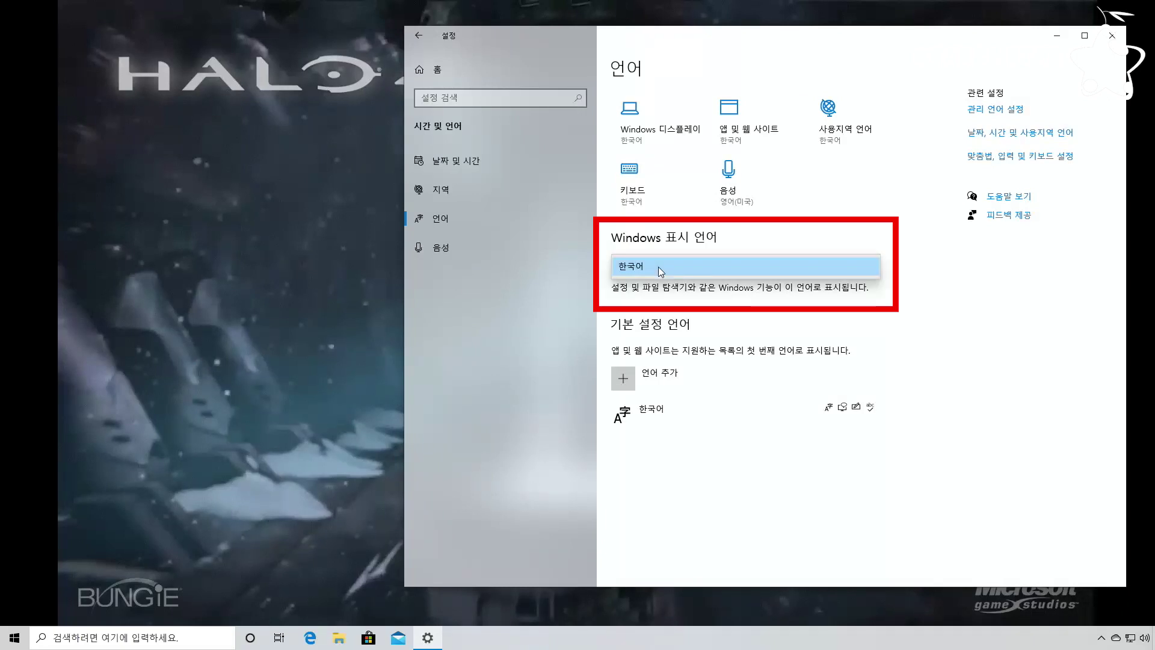
- Find and add English (United States) as a preferred language in Windows
{"action": "left_click", "coordinate": [622, 384]}
{"action": "left_click", "coordinate": [622, 383]}
{"action": "type", "text": "engl"}
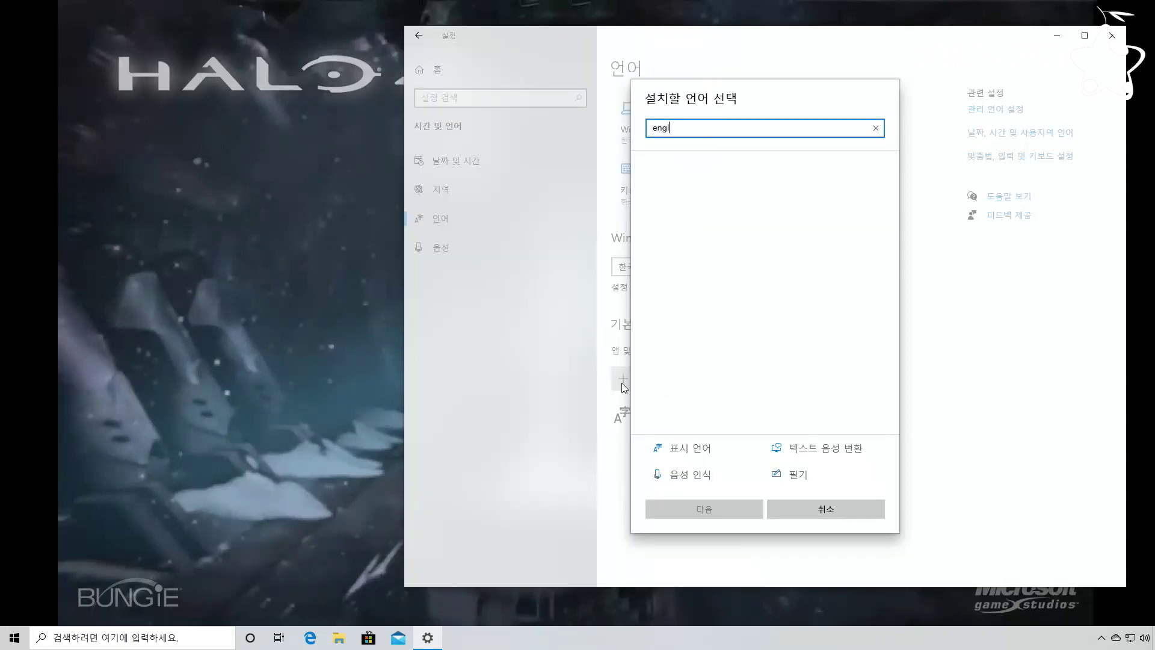
{"action": "type", "text": "ish"}
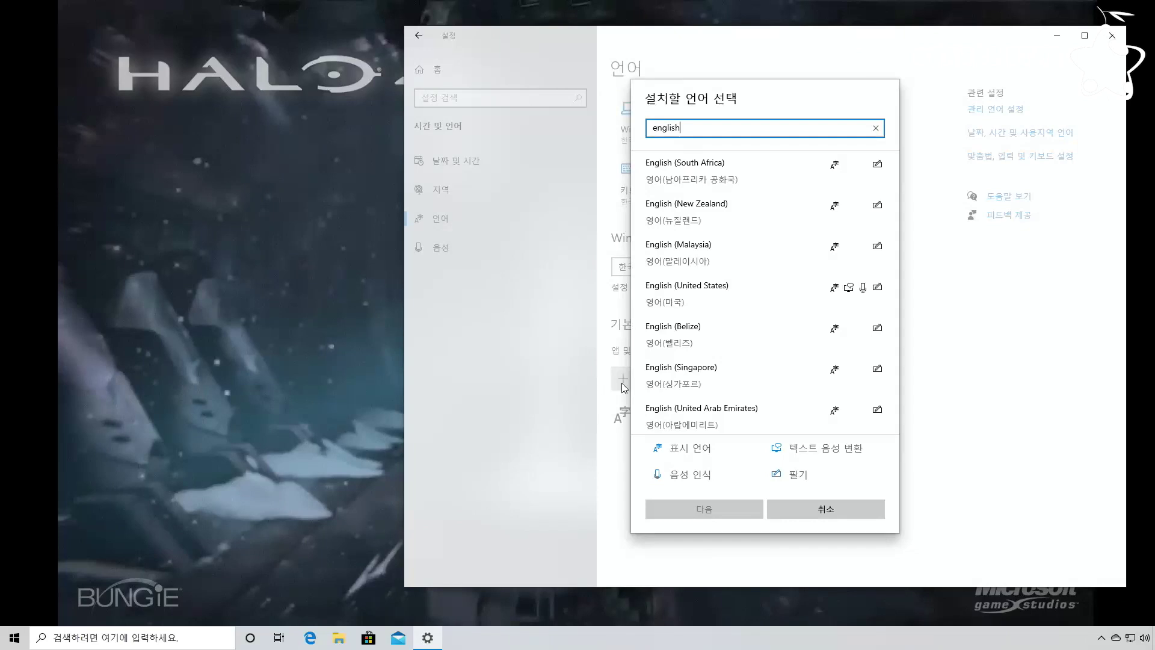
{"action": "double_click", "coordinate": [680, 294]}
{"action": "left_click", "coordinate": [704, 510]}
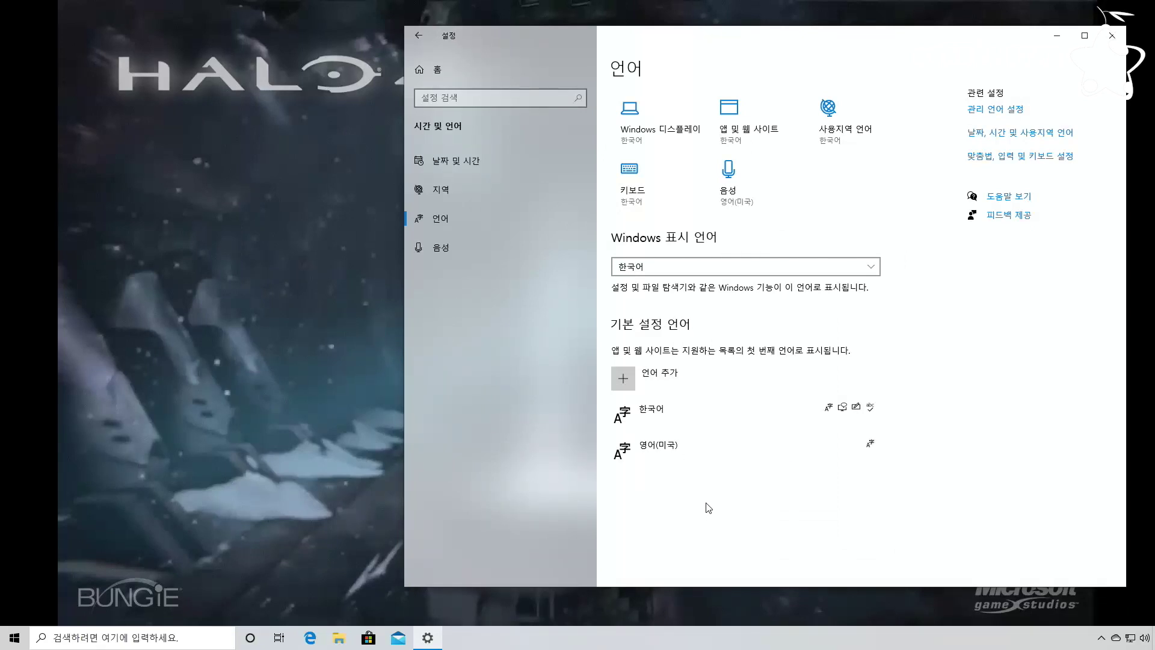
- Set the Windows display language to English (United States) and sign out immediately to apply it
{"action": "left_click", "coordinate": [680, 270]}
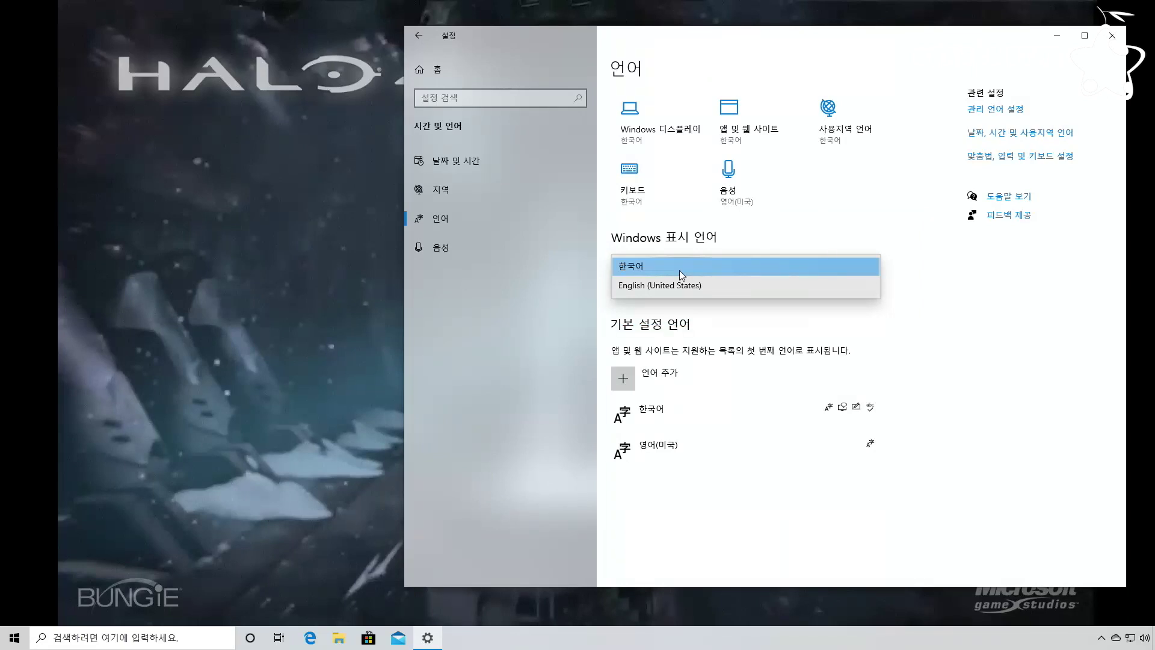
{"action": "left_click", "coordinate": [680, 450]}
{"action": "left_click", "coordinate": [679, 449]}
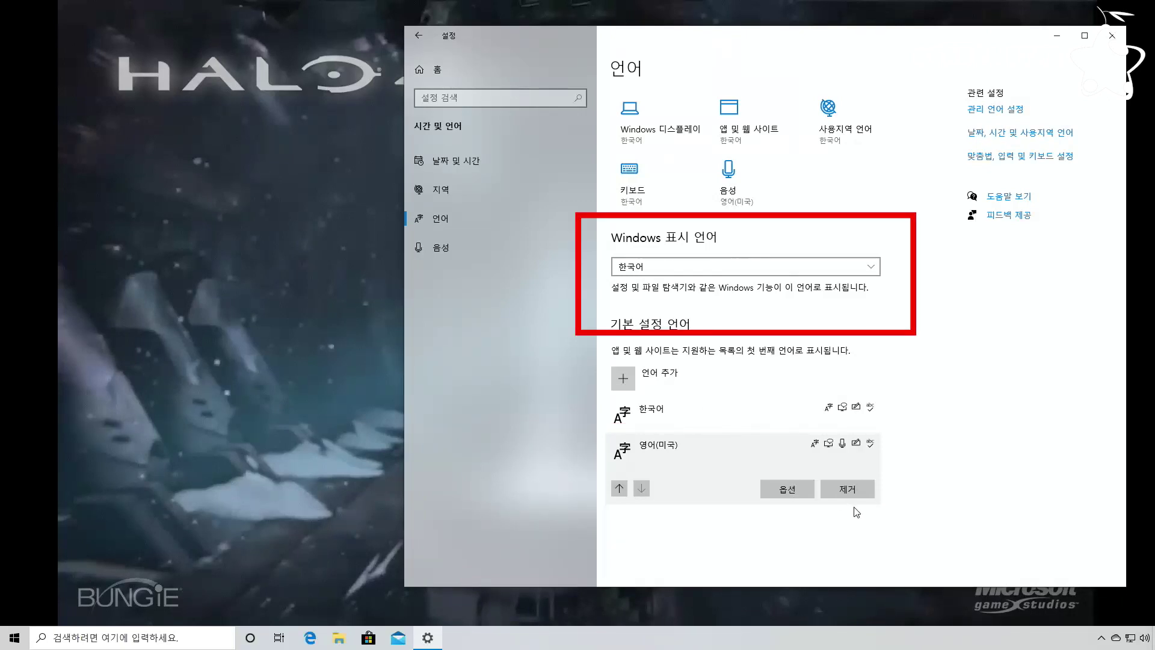
{"action": "left_click", "coordinate": [690, 269]}
{"action": "left_click", "coordinate": [684, 284]}
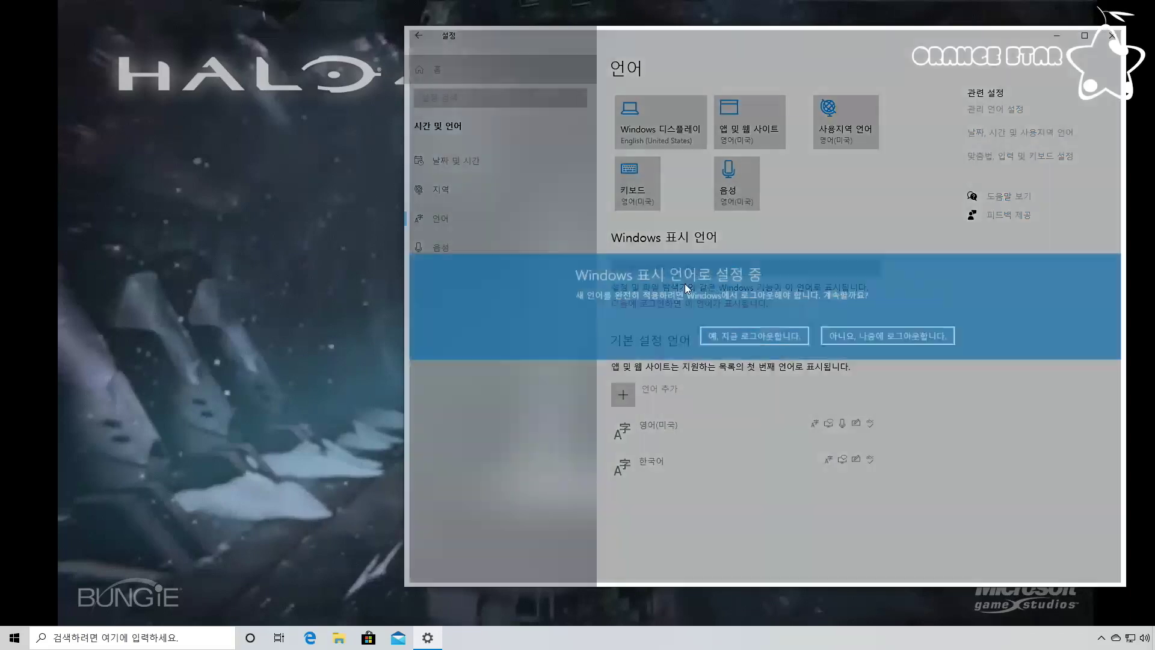
{"action": "left_click", "coordinate": [740, 332]}
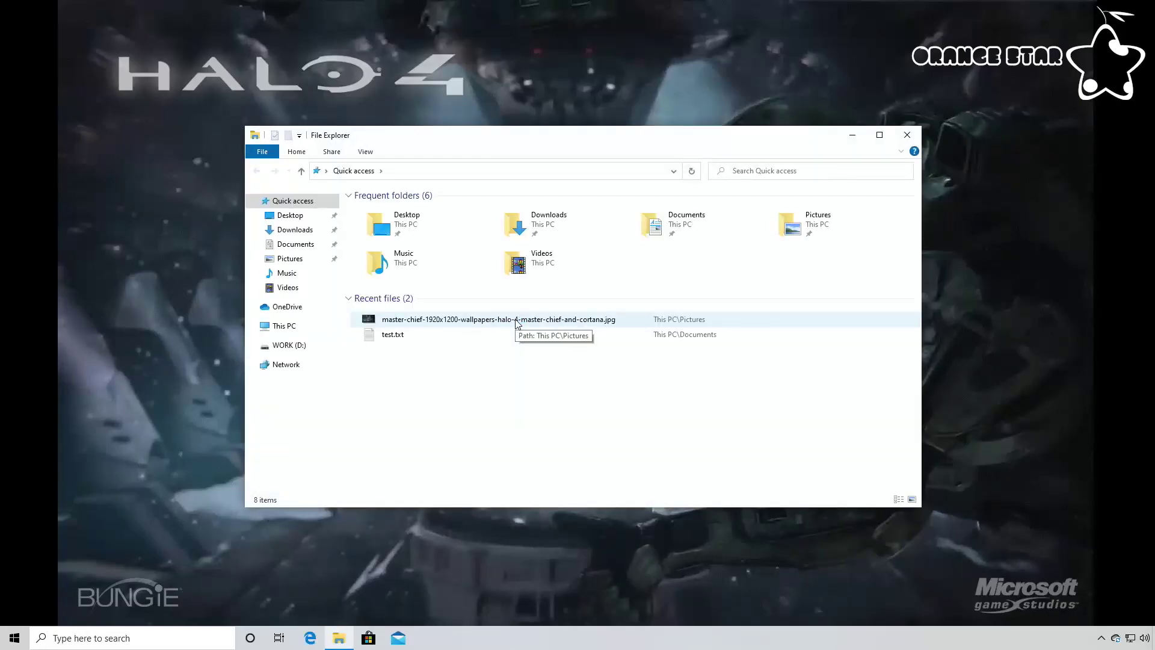
- Close the File Explorer window and check the display language of the desktop's context menu
{"action": "left_click", "coordinate": [902, 141]}
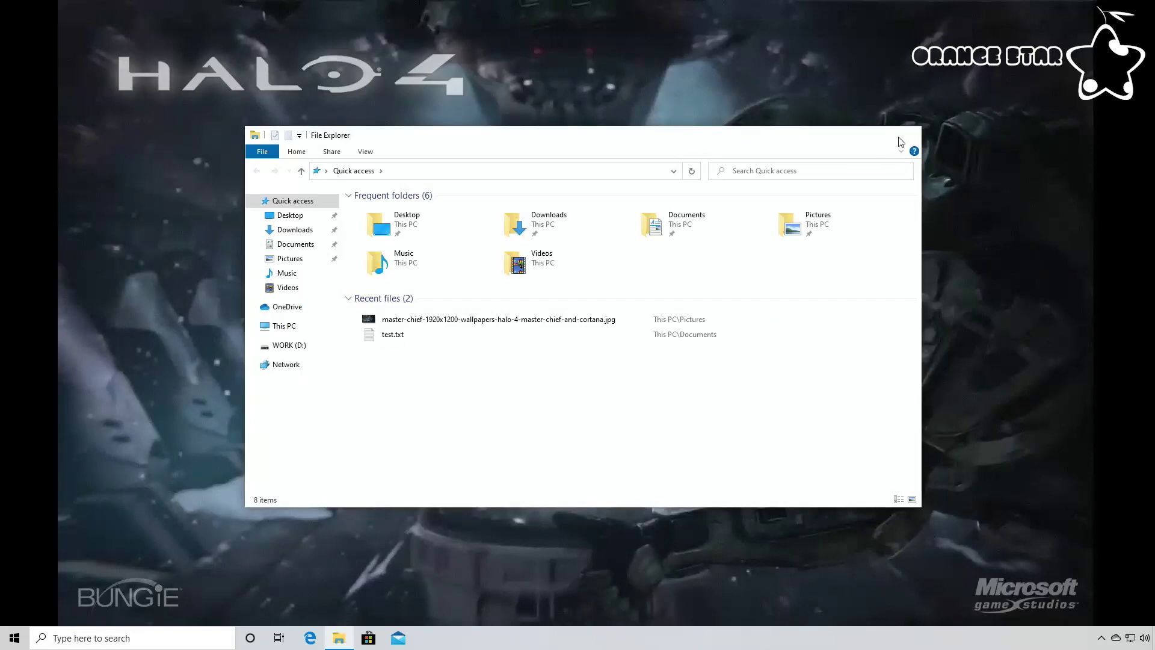
{"action": "right_click", "coordinate": [491, 288]}
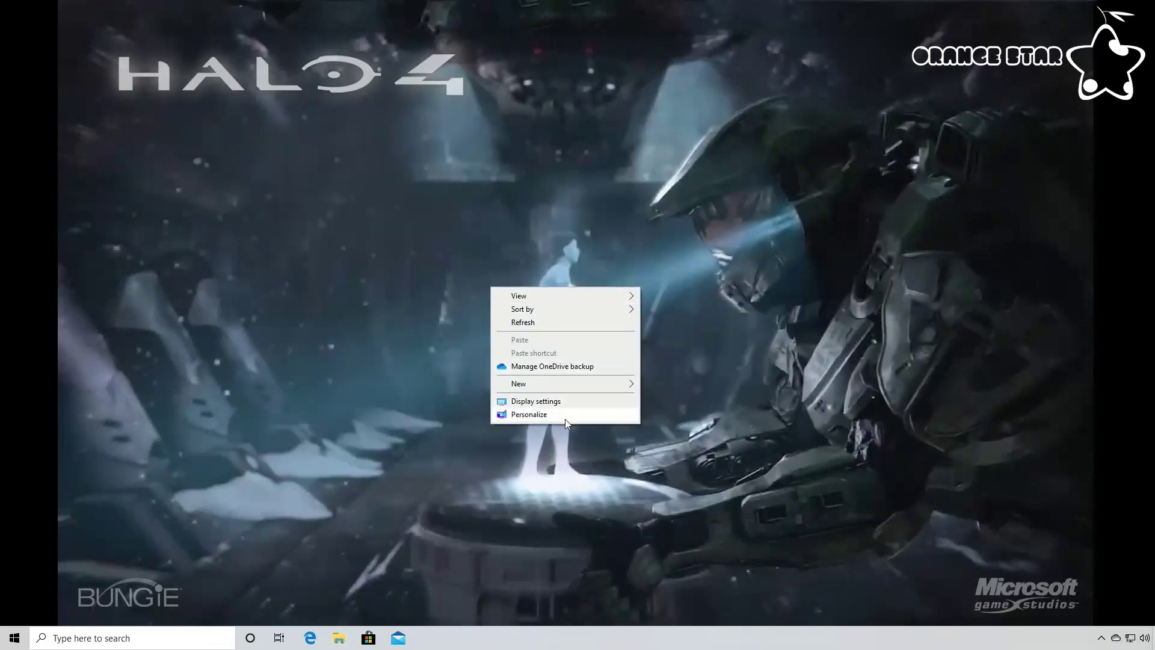
{"action": "left_click", "coordinate": [425, 438]}
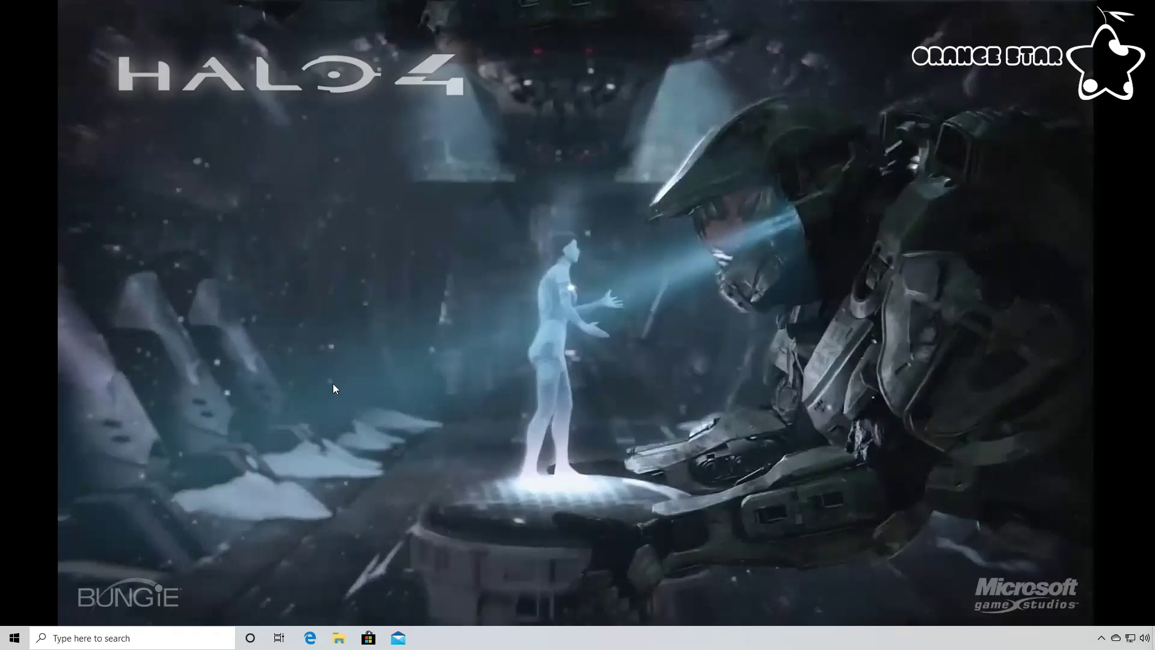
- Open Cortana and sign in with the Microsoft account already listed on the computer
{"action": "left_click", "coordinate": [251, 638]}
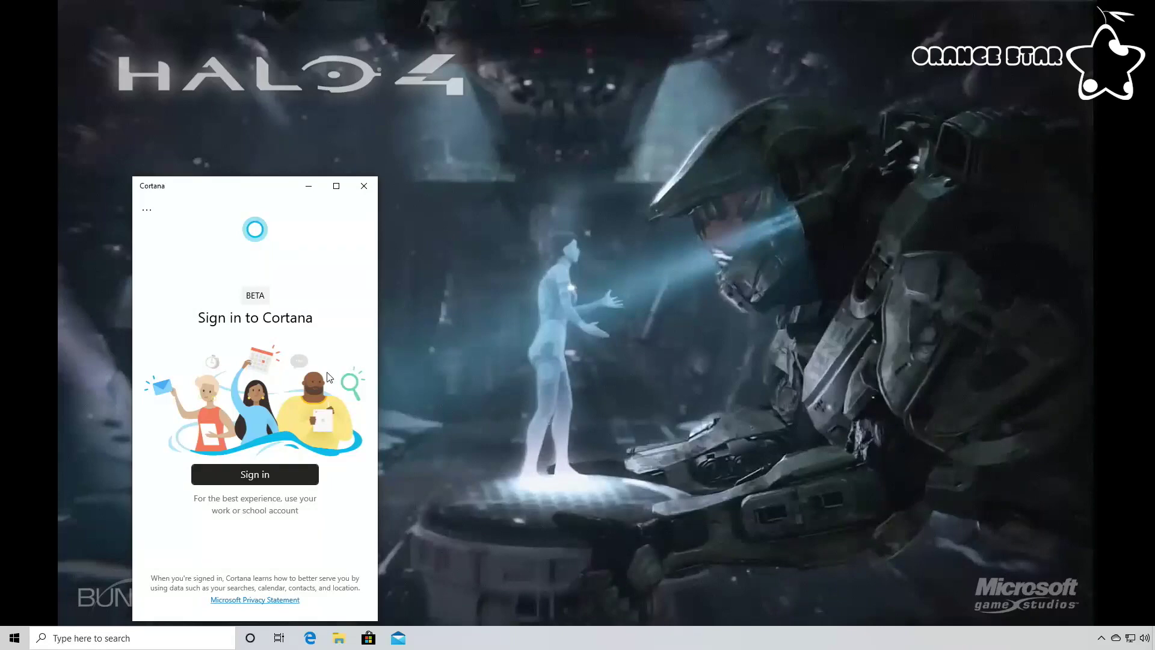
{"action": "left_click", "coordinate": [260, 476]}
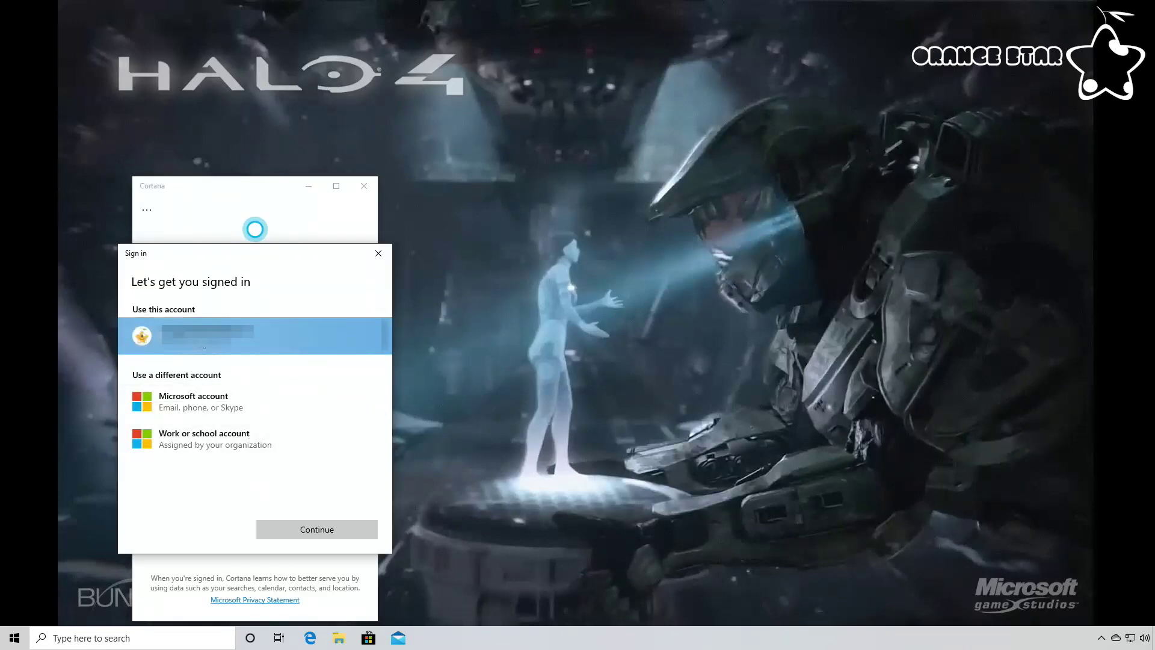
{"action": "left_click", "coordinate": [309, 530]}
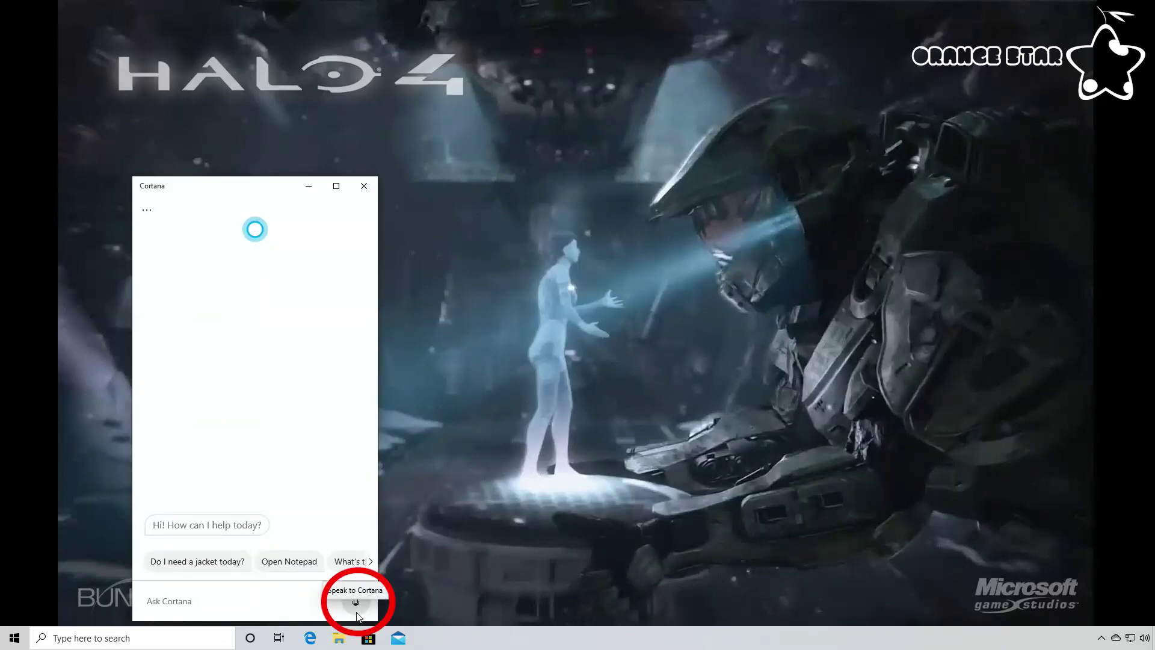
- Review the Talk to Cortana settings, including the keyboard shortcut preference, and close Cortana
{"action": "left_click", "coordinate": [288, 606]}
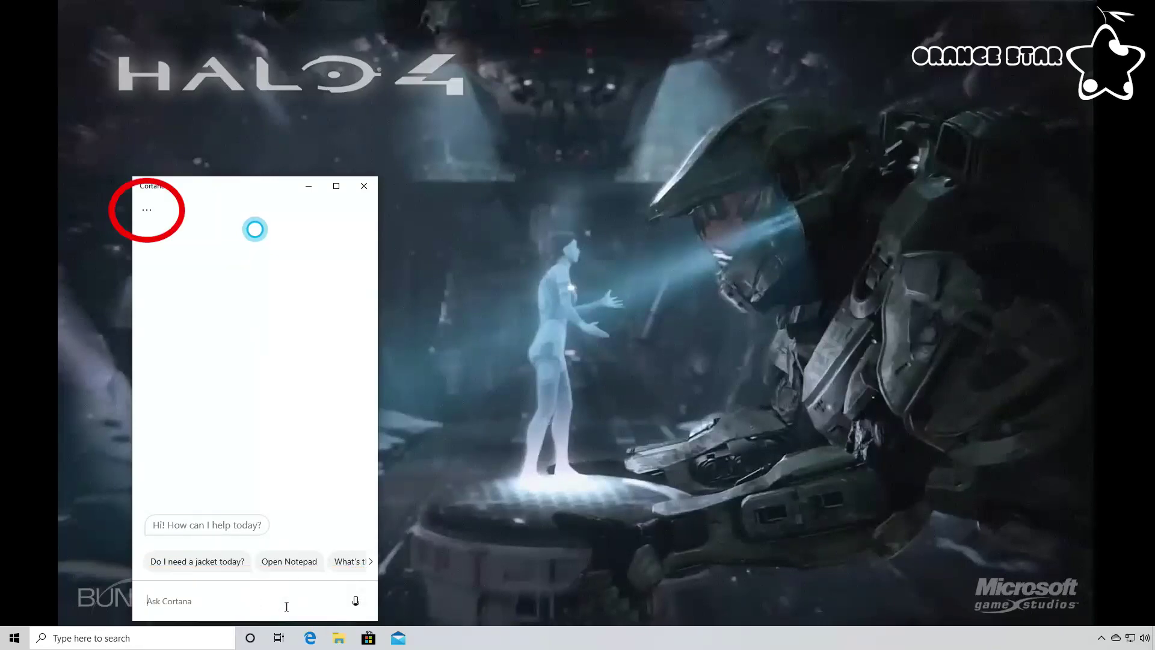
{"action": "left_click", "coordinate": [146, 209]}
{"action": "left_click", "coordinate": [163, 275]}
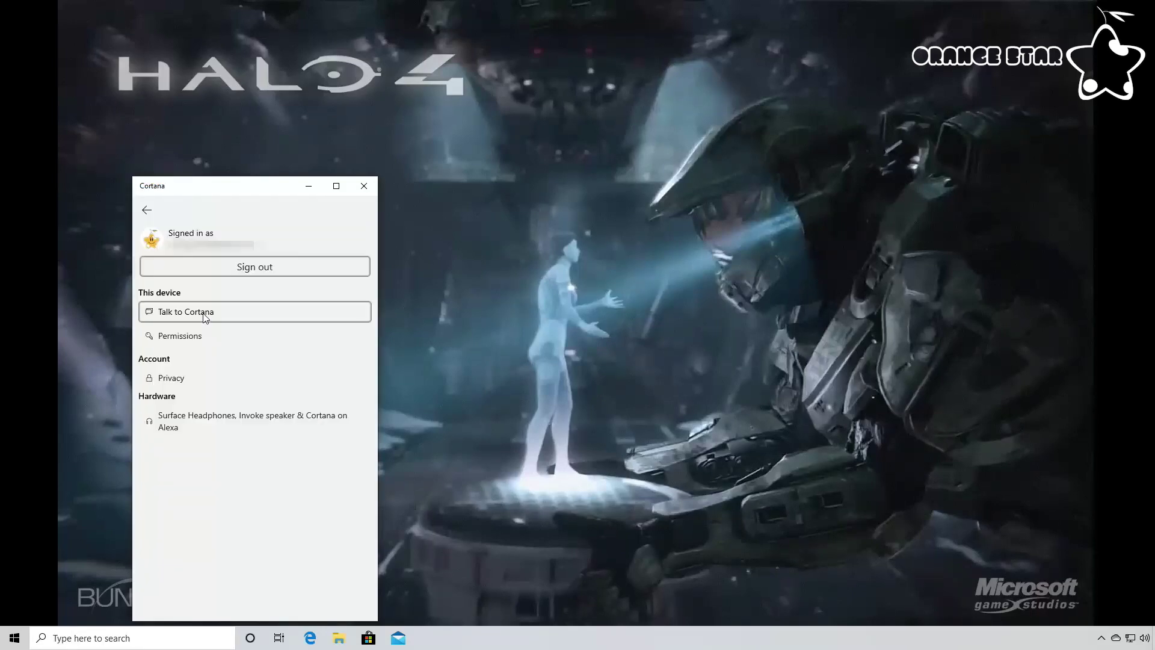
{"action": "left_click", "coordinate": [180, 312]}
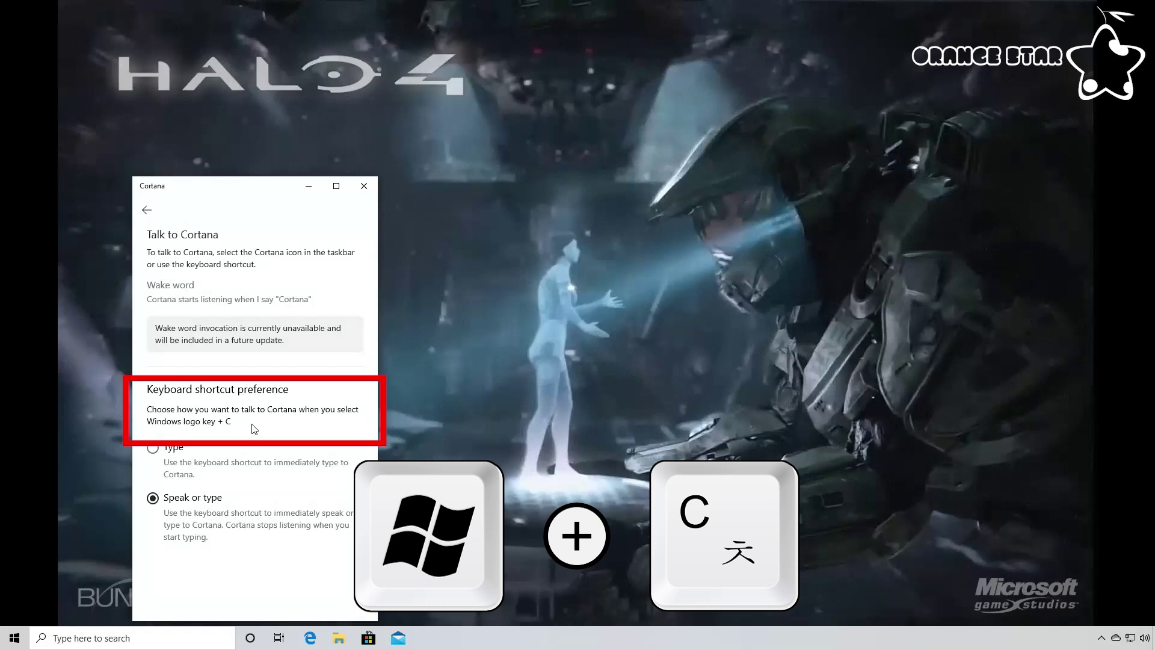
{"action": "left_click", "coordinate": [364, 186]}
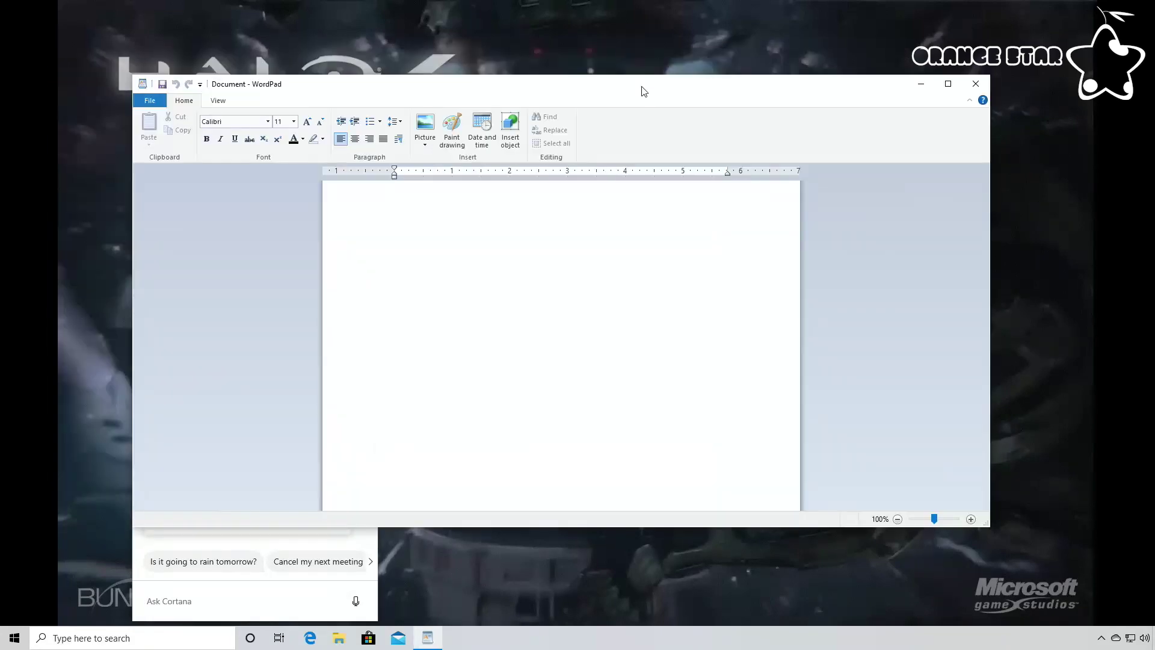
- Close the empty WordPad document, look through Cortana's web results for Microsoft, and dismiss Cortana
{"action": "left_click", "coordinate": [979, 88]}
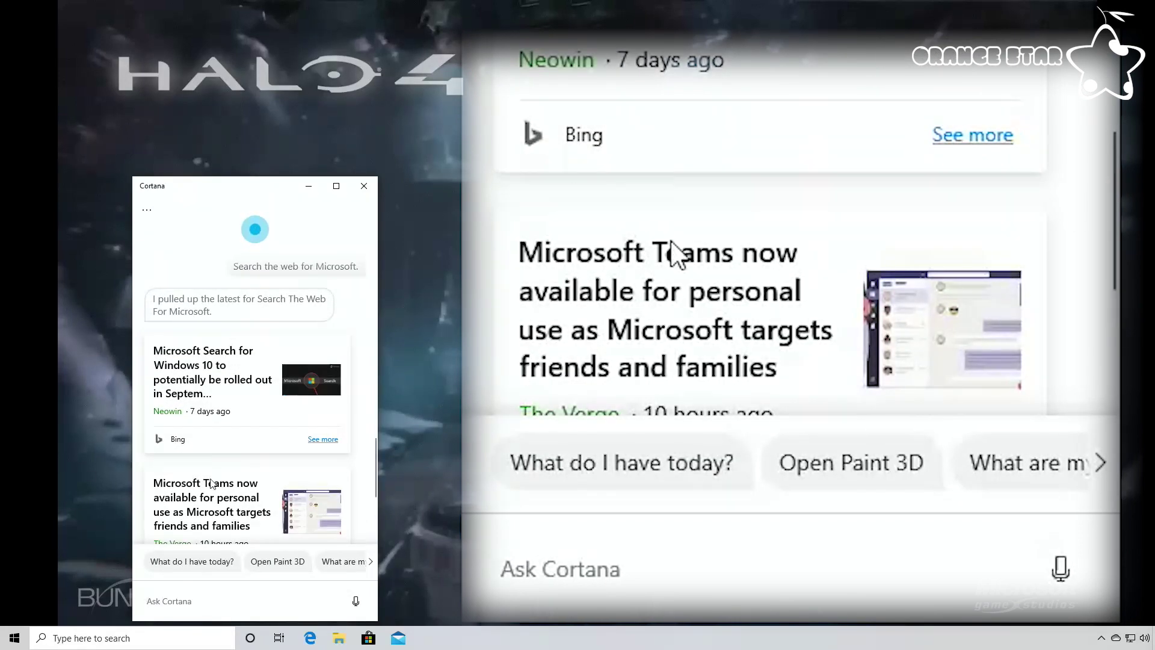
{"action": "scroll", "coordinate": [175, 475], "scroll_direction": "down", "scroll_amount": 1}
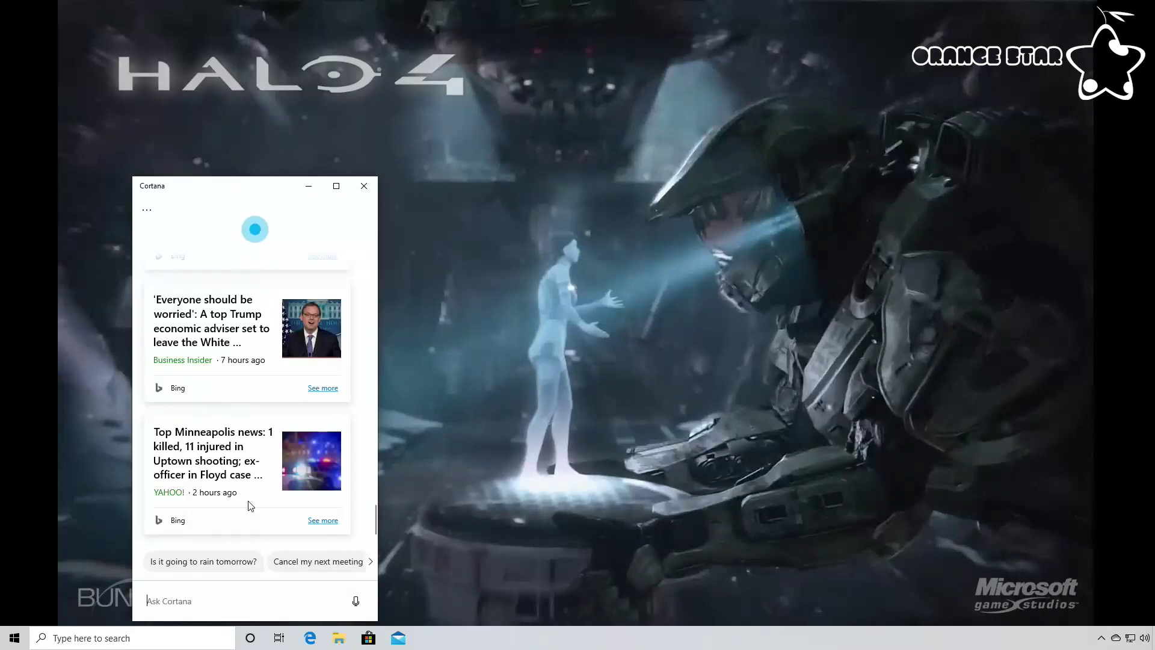
{"action": "left_click", "coordinate": [540, 468]}
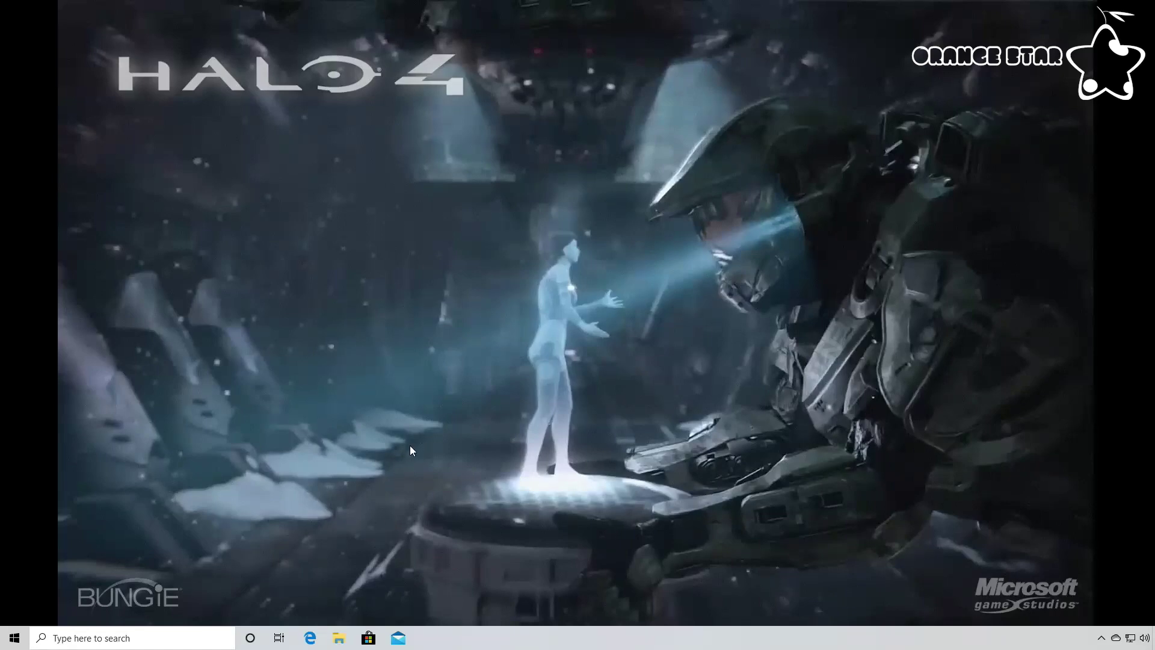
- Set the Windows display language back to Korean (한국어) and sign out immediately to apply it
{"action": "key", "text": "super+i"}
{"action": "left_click", "coordinate": [982, 234]}
{"action": "left_click", "coordinate": [475, 220]}
{"action": "left_click", "coordinate": [645, 264]}
{"action": "left_click", "coordinate": [646, 247]}
{"action": "left_click", "coordinate": [807, 338]}
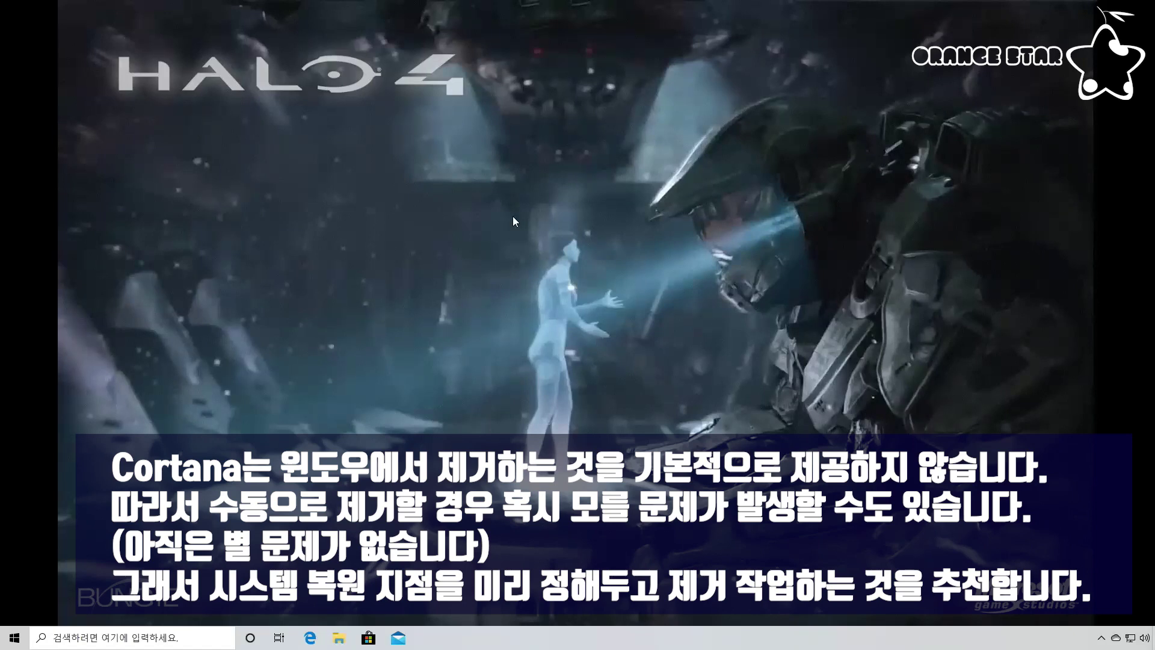
- Find the restore point settings by searching for 복원 and enable system protection on Windows 10 (C:) with maximum disk usage of 4%
{"action": "left_click", "coordinate": [90, 638]}
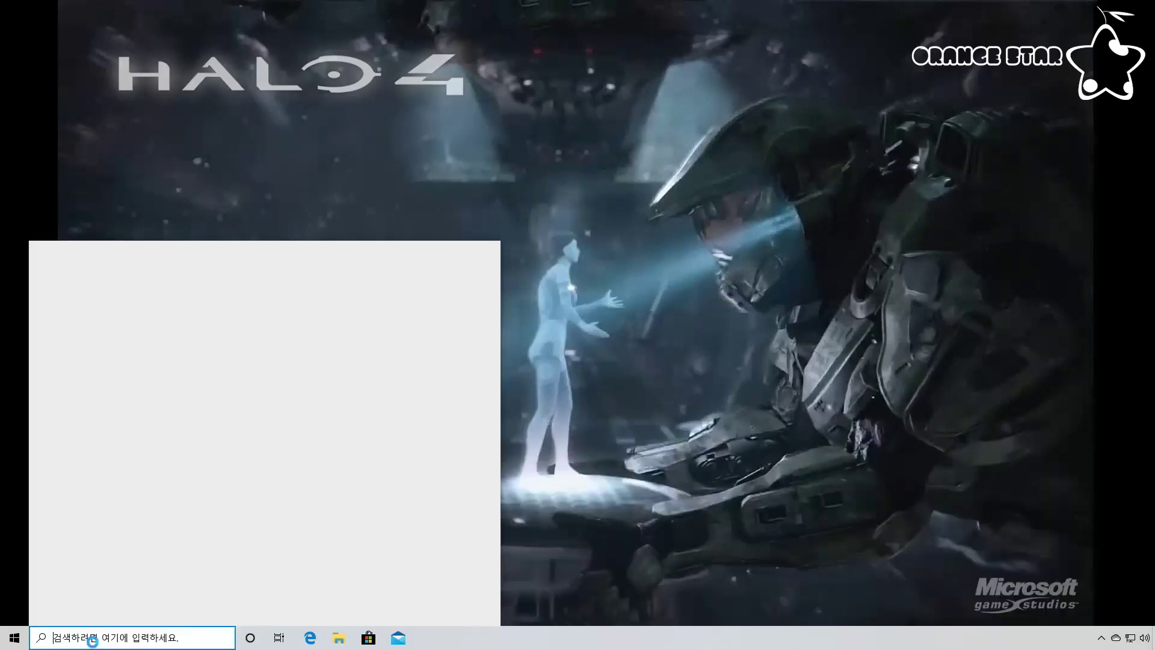
{"action": "type", "text": "복원"}
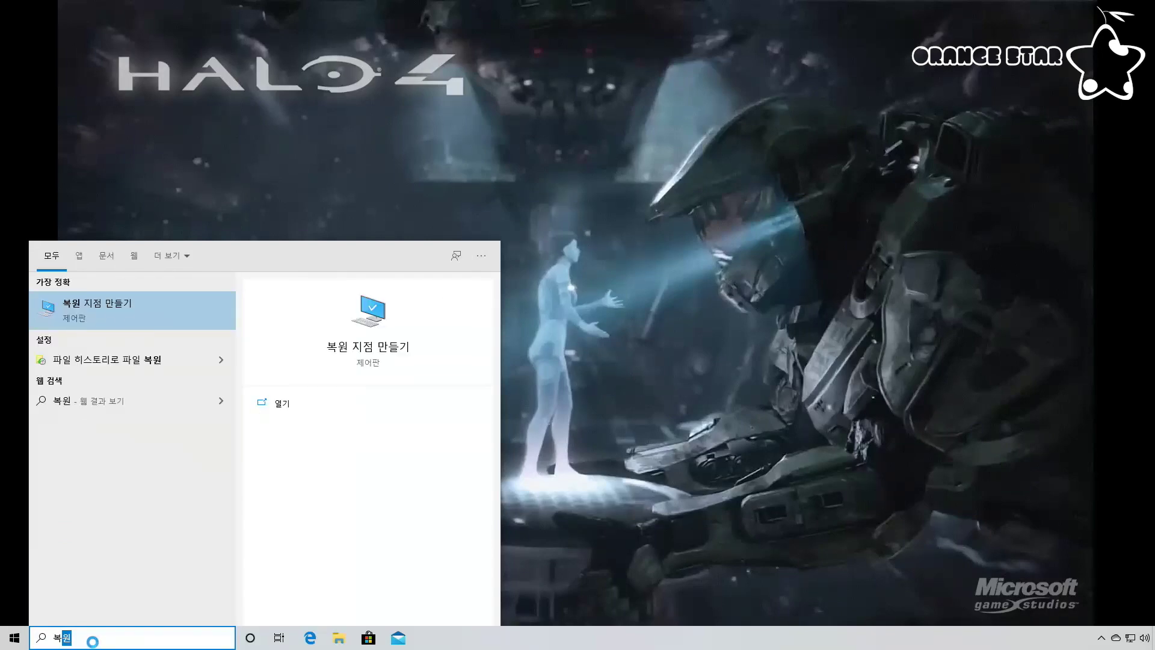
{"action": "left_click", "coordinate": [307, 407]}
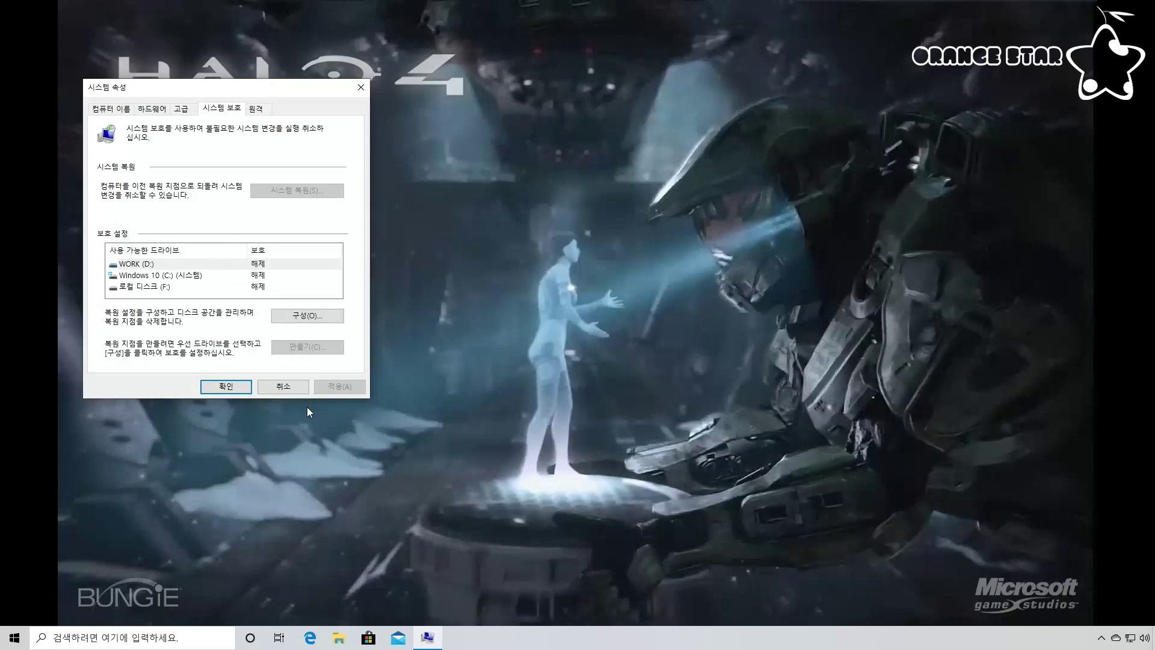
{"action": "left_click", "coordinate": [583, 319]}
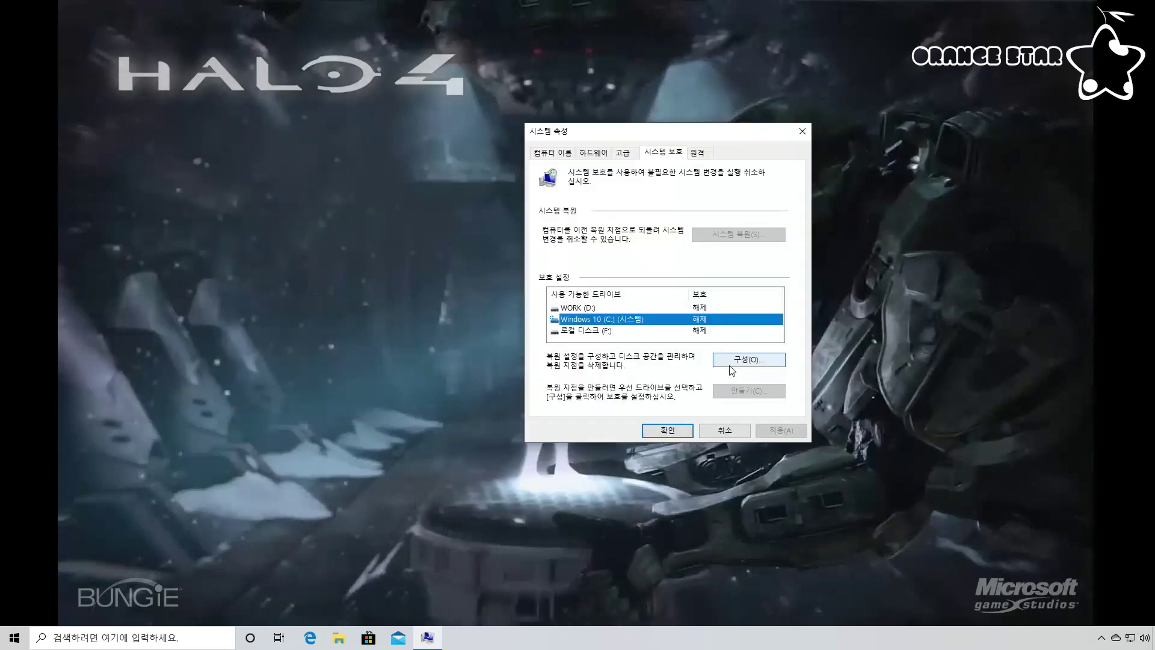
{"action": "left_click", "coordinate": [731, 364]}
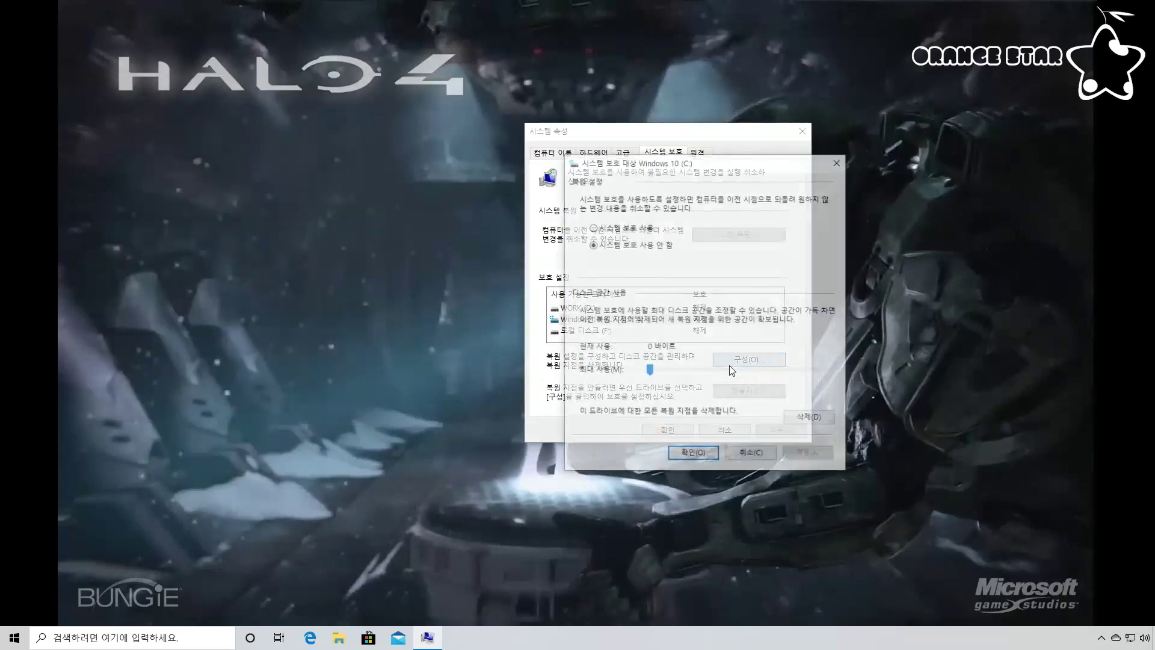
{"action": "left_click", "coordinate": [593, 228]}
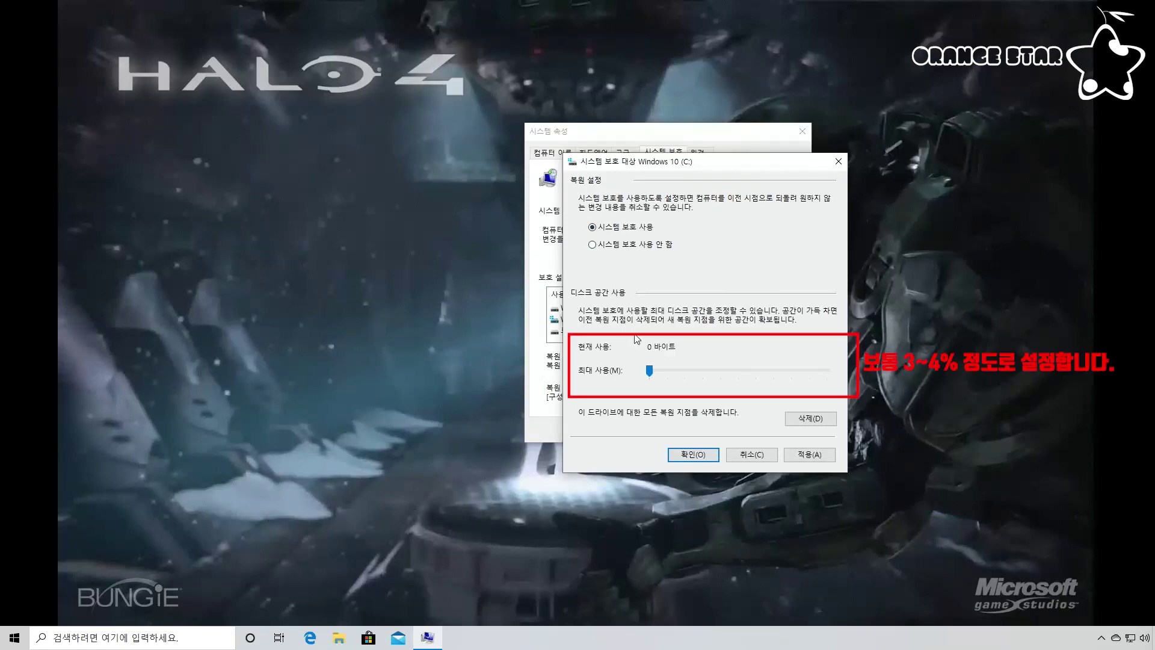
{"action": "left_click_drag", "start_coordinate": [650, 373], "coordinate": [656, 371]}
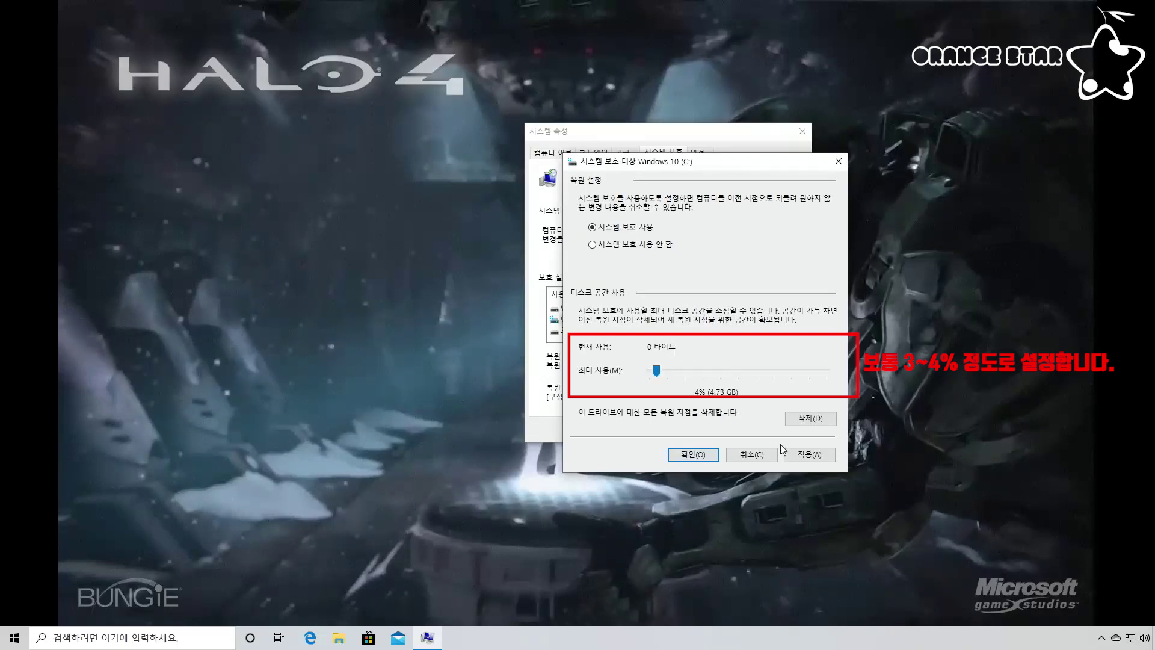
{"action": "left_click", "coordinate": [697, 456]}
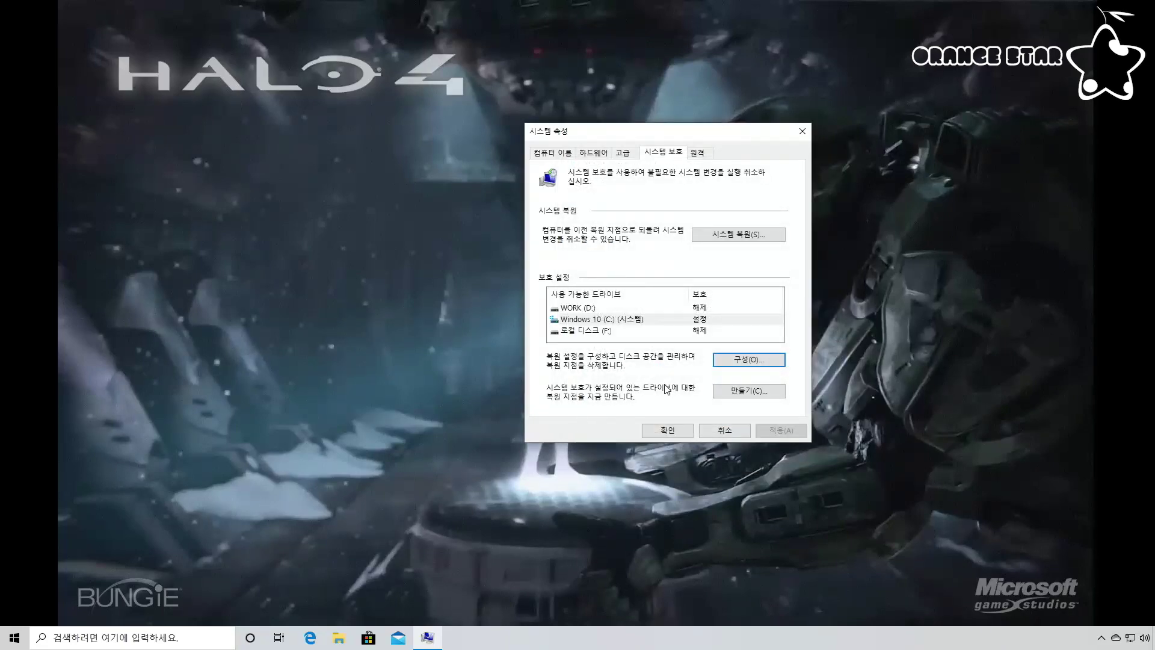
- Create a restore point described as 20200620=코타나제거전 for the protected system drive
{"action": "left_click", "coordinate": [740, 397]}
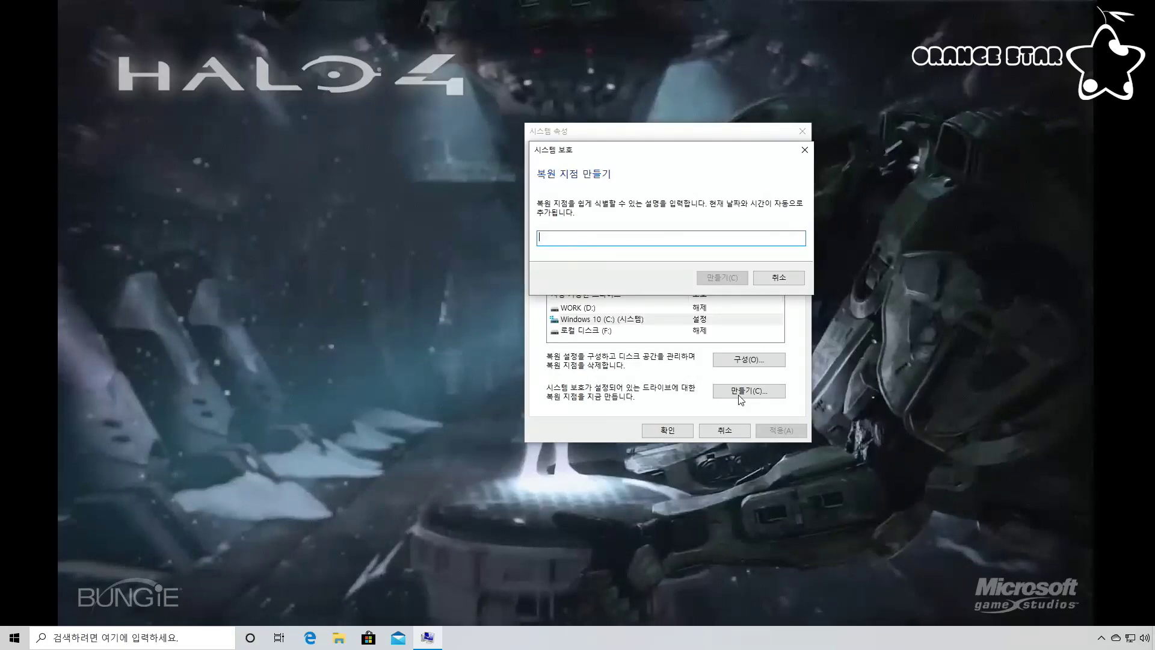
{"action": "type", "text": "20200620=코타나제거전"}
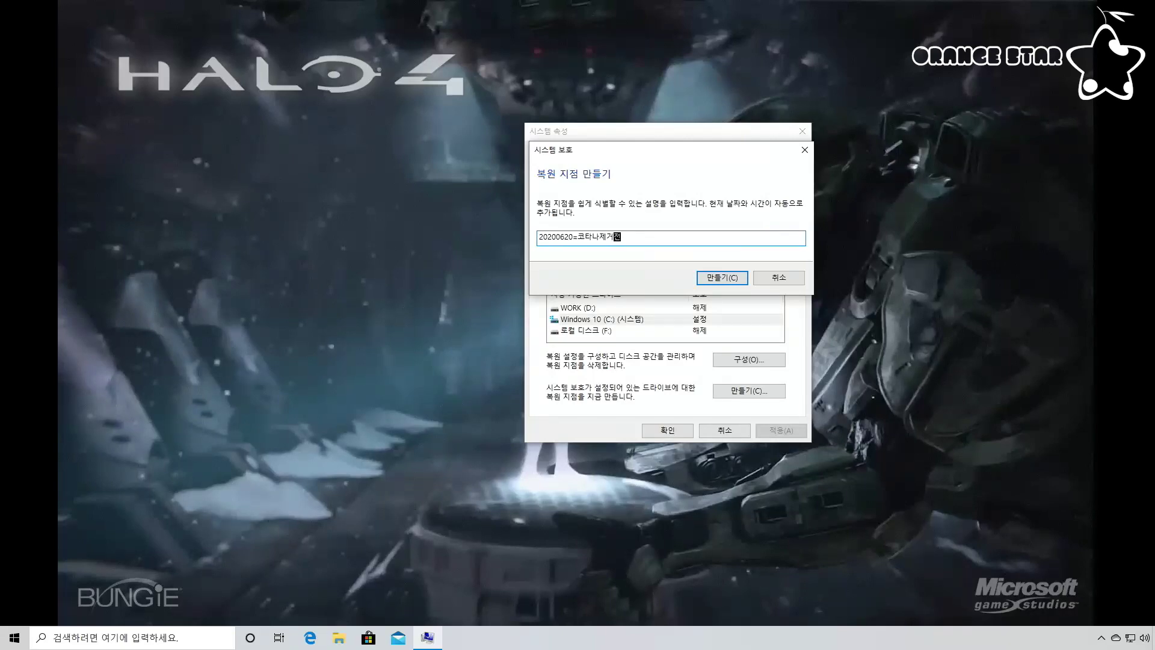
{"action": "left_click", "coordinate": [721, 278]}
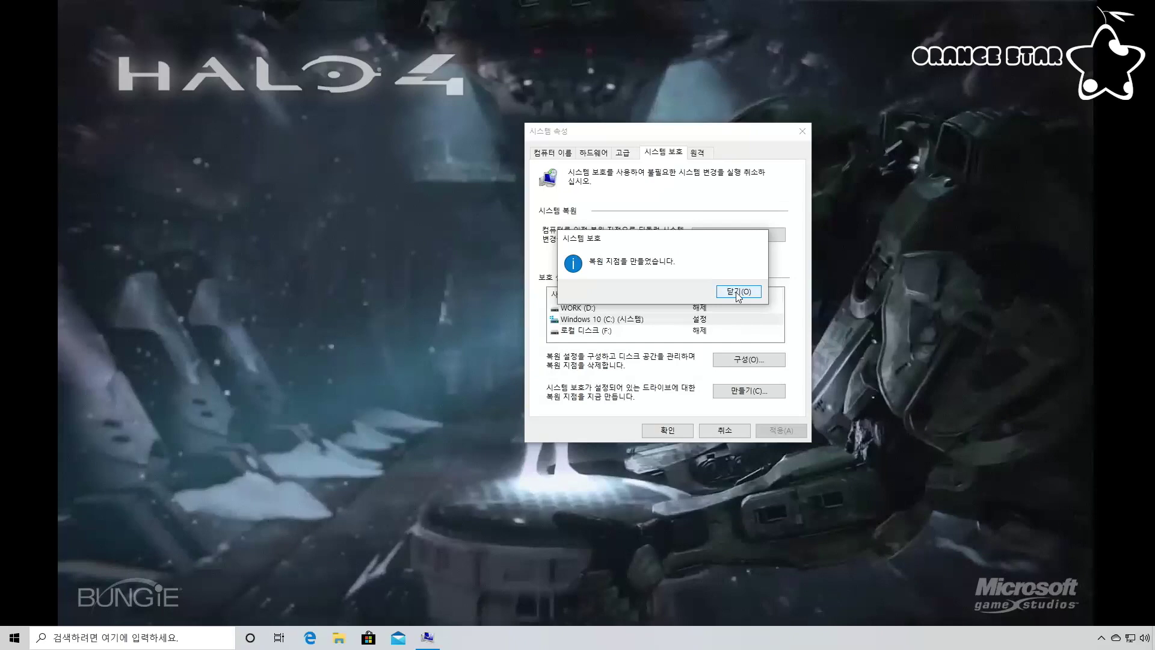
{"action": "left_click", "coordinate": [738, 293]}
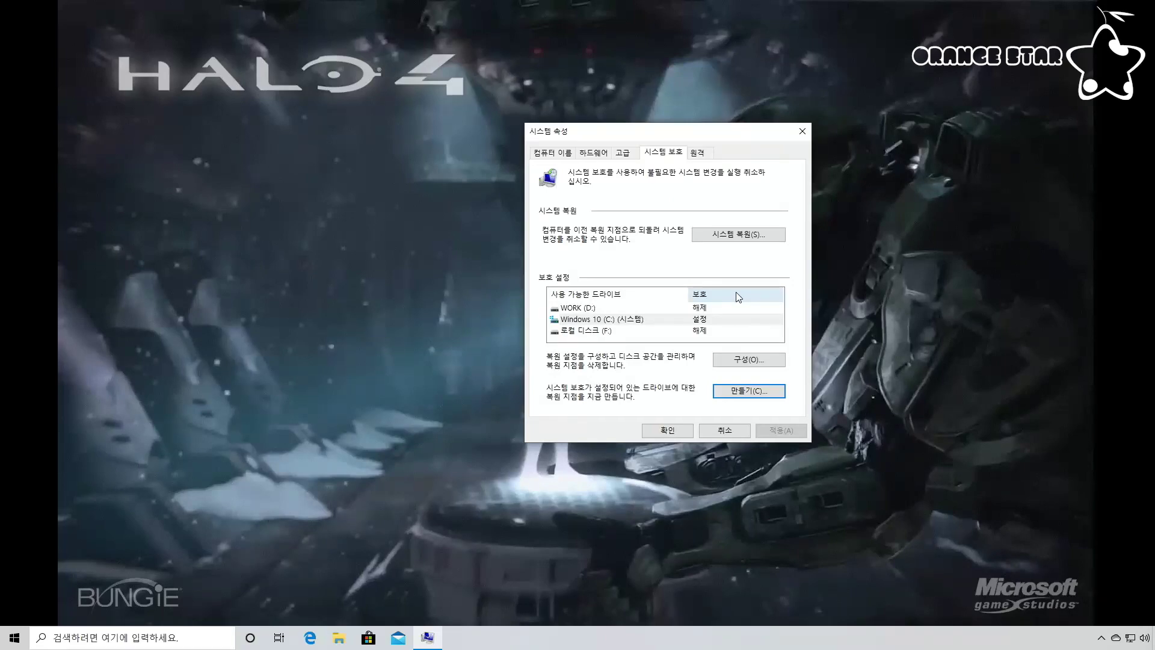
- Look up the 20200620=코타나제거전 restore point in System Restore, cancel without restoring, and close System Properties
{"action": "left_click", "coordinate": [718, 236]}
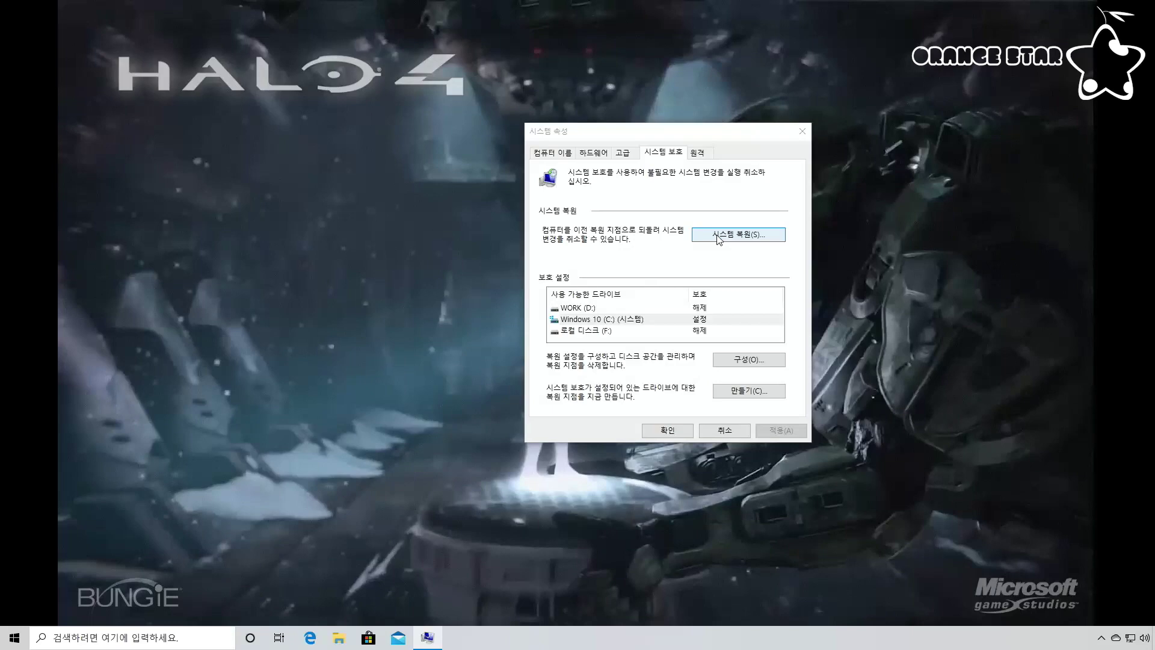
{"action": "left_click", "coordinate": [682, 467]}
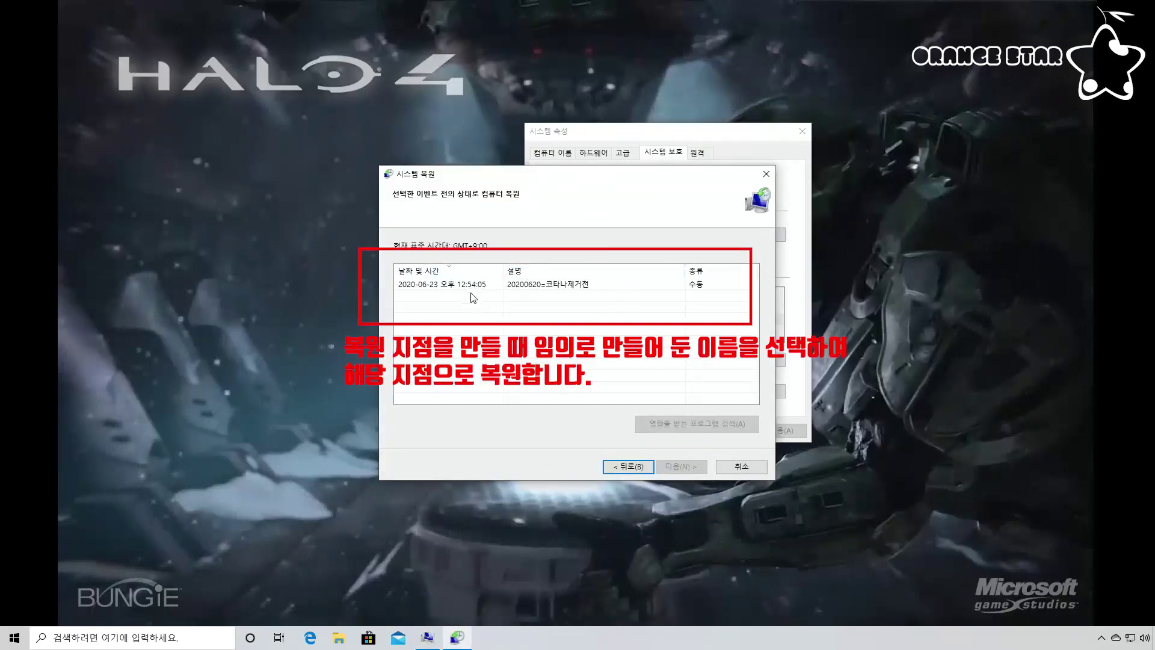
{"action": "left_click", "coordinate": [565, 288]}
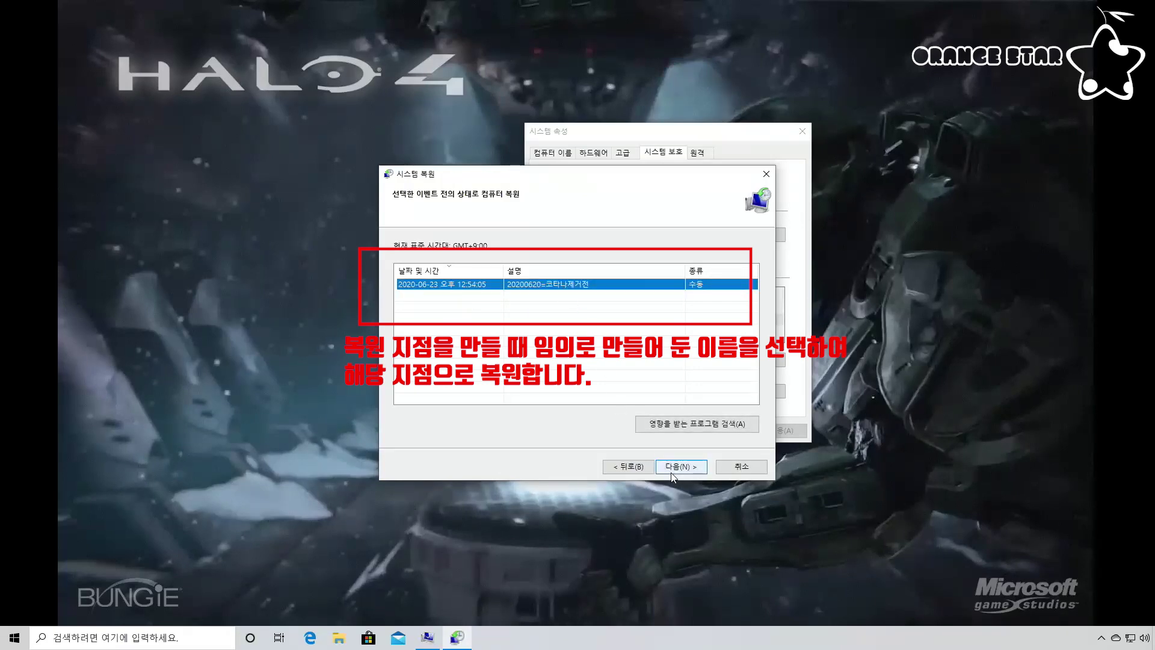
{"action": "left_click", "coordinate": [738, 468]}
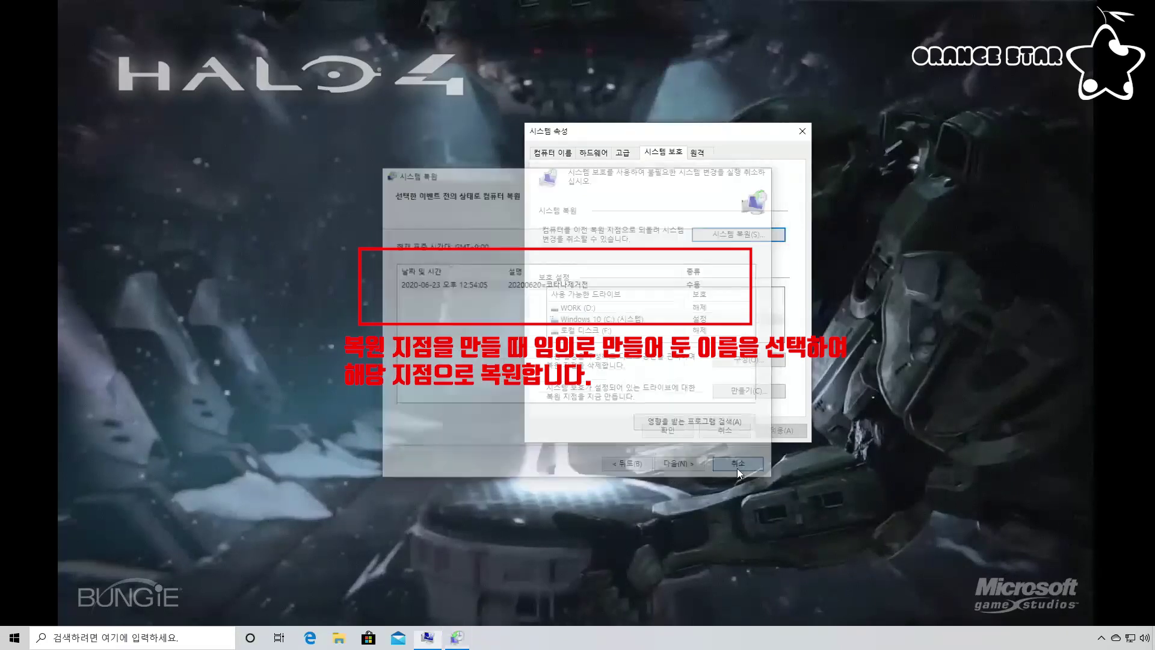
{"action": "left_click", "coordinate": [677, 429]}
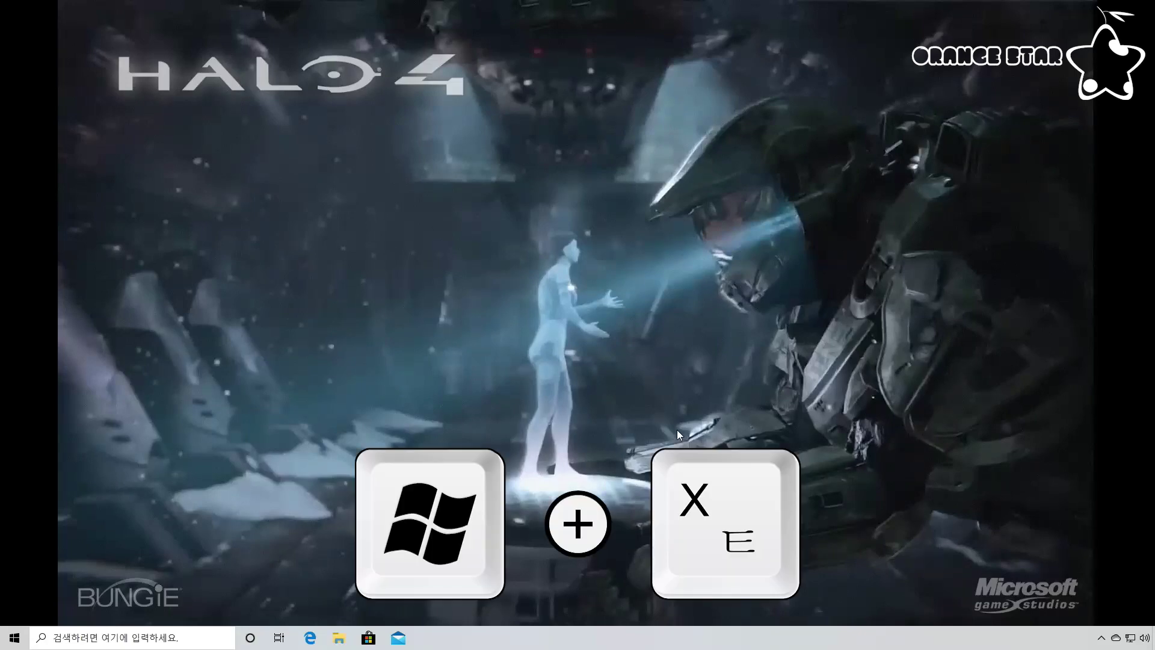
- Remove Cortana by running Get-AppxPackage -allusers Microsoft.549981C3F5f10 | Remove-AppxPackage in an administrator PowerShell, and close the window
{"action": "key", "text": "super+x"}
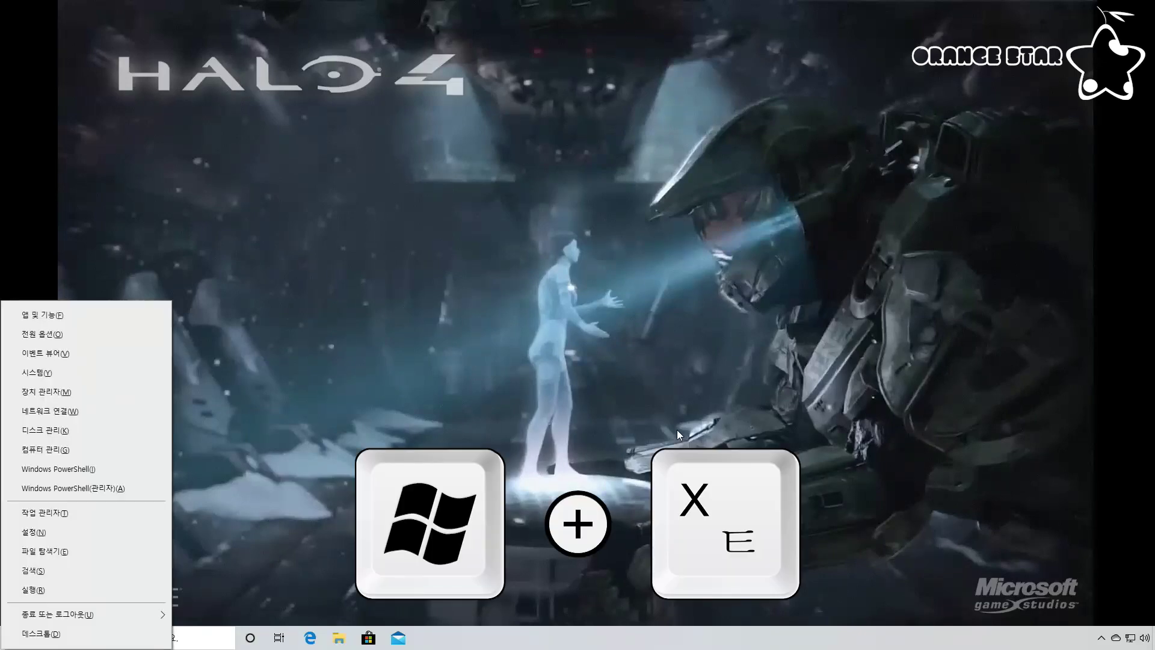
{"action": "left_click", "coordinate": [37, 490]}
{"action": "left_click", "coordinate": [496, 393]}
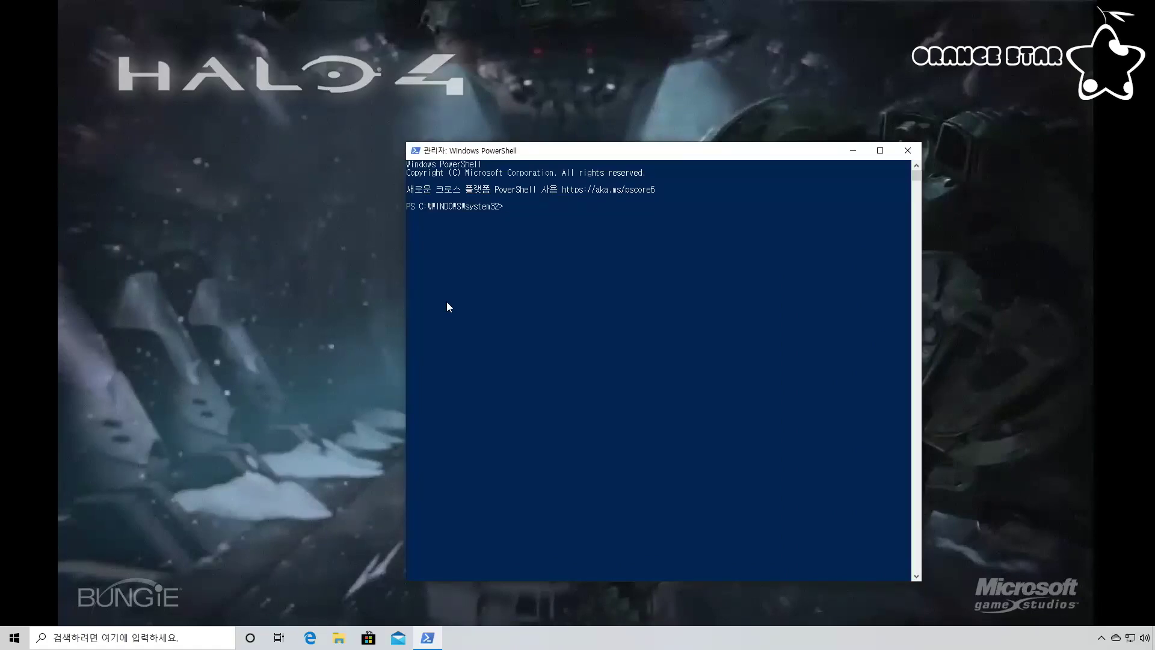
{"action": "type", "text": "Get-AppxPackage -"}
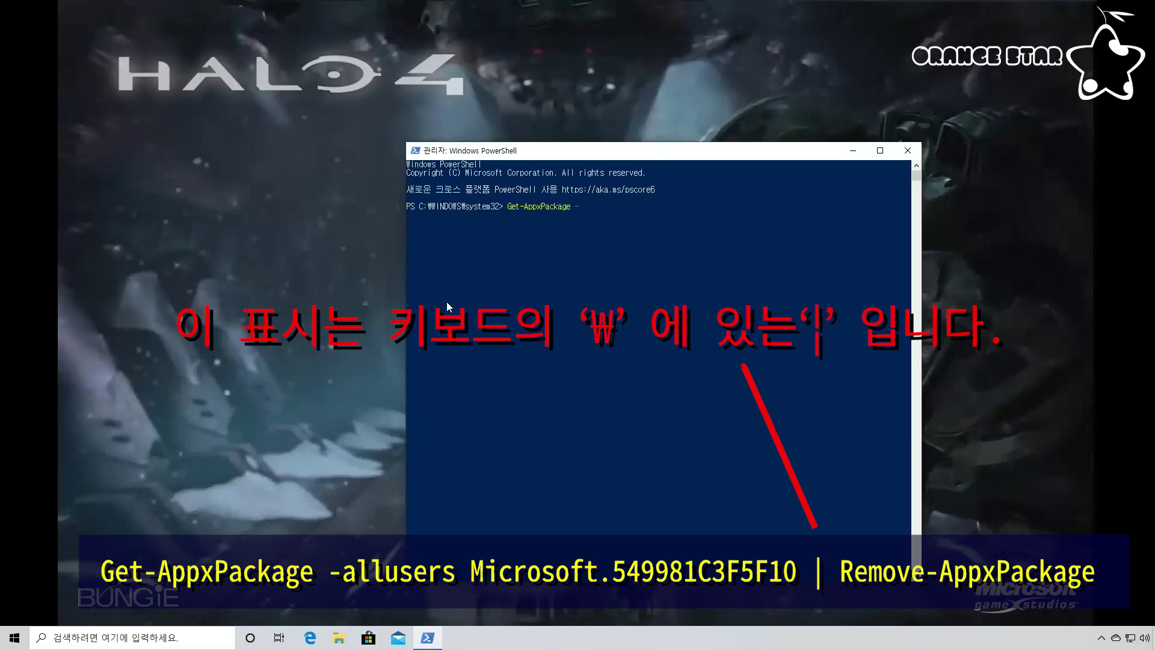
{"action": "type", "text": "allusers Microsoft.549981C3F5f10 | Remove-AppxPackage"}
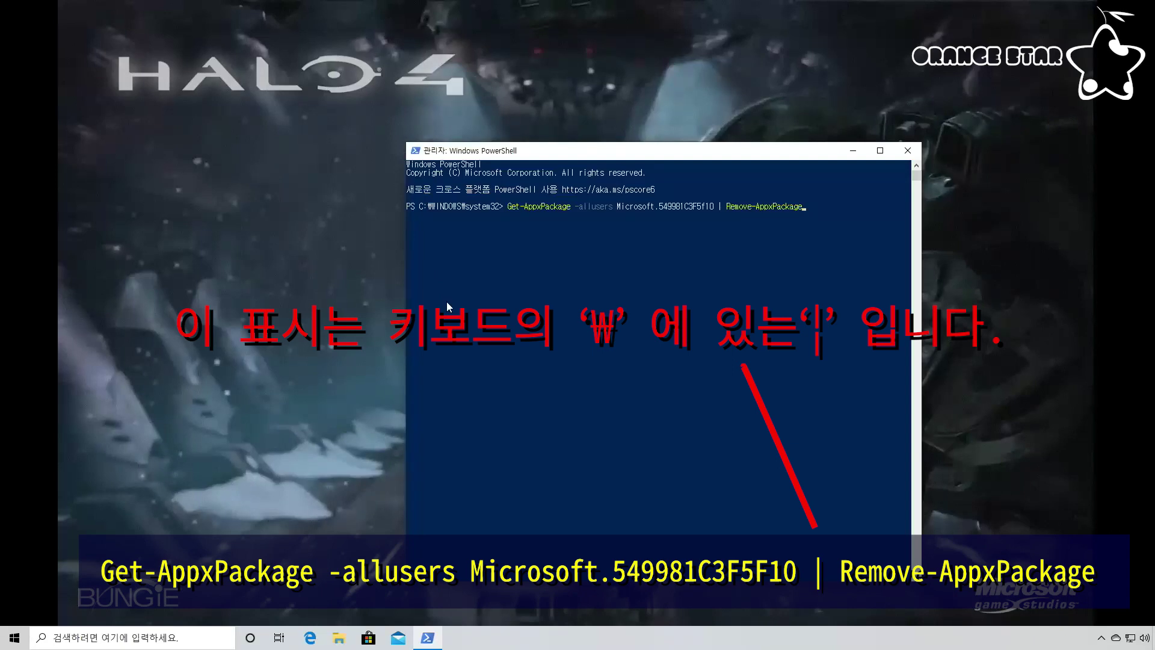
{"action": "key", "text": "Return"}
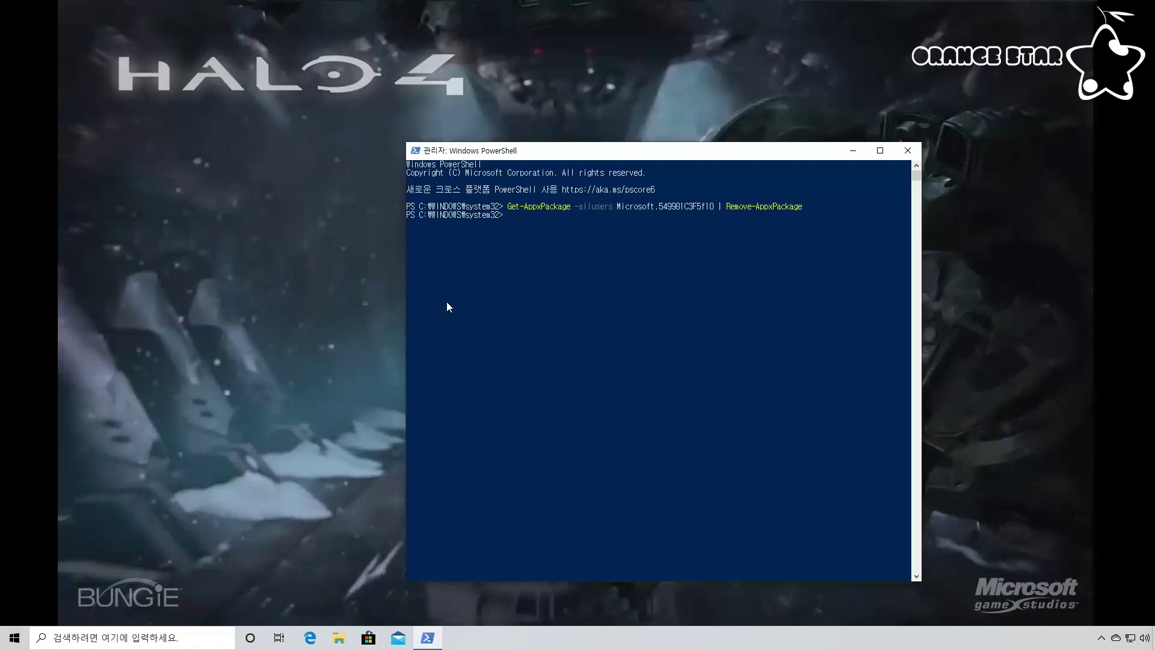
{"action": "left_click", "coordinate": [908, 151]}
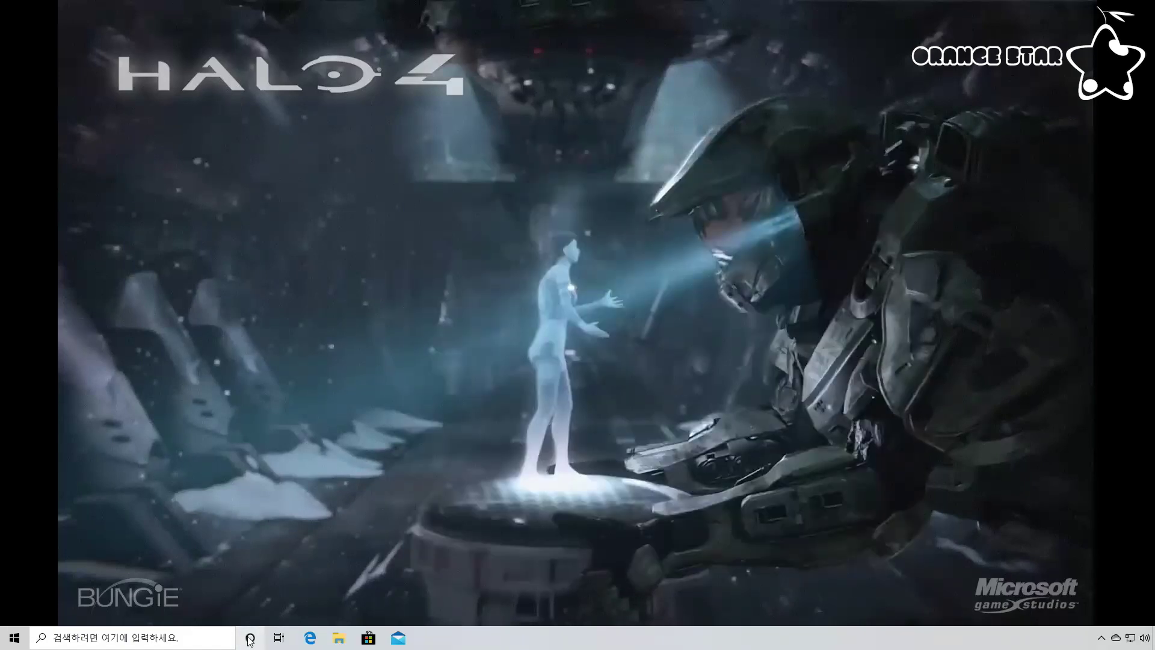
- Hide the Cortana button on the taskbar and show it again
{"action": "right_click", "coordinate": [556, 643]}
{"action": "left_click", "coordinate": [480, 311]}
{"action": "right_click", "coordinate": [510, 636]}
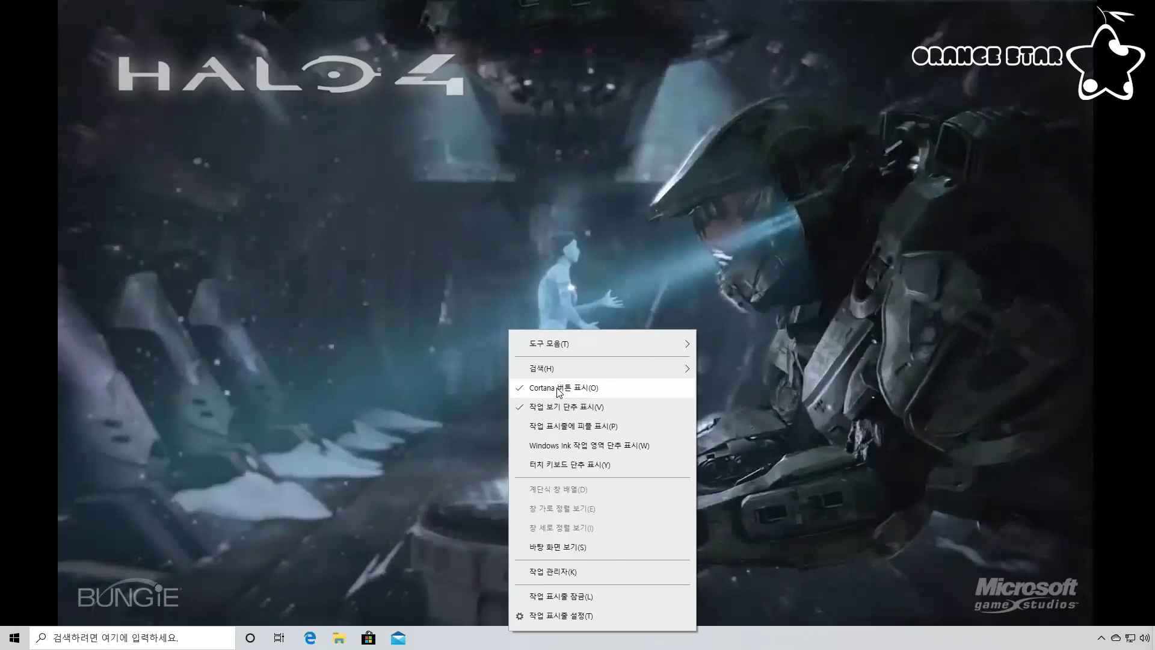
{"action": "left_click", "coordinate": [557, 388]}
{"action": "right_click", "coordinate": [529, 636]}
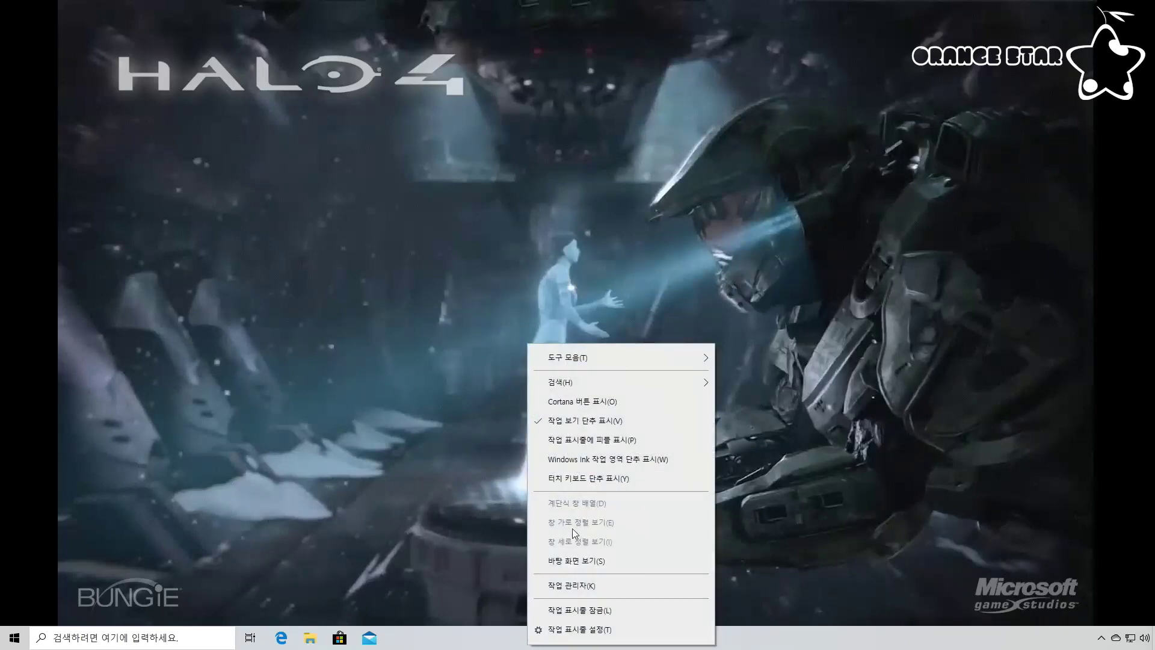
{"action": "left_click", "coordinate": [582, 402]}
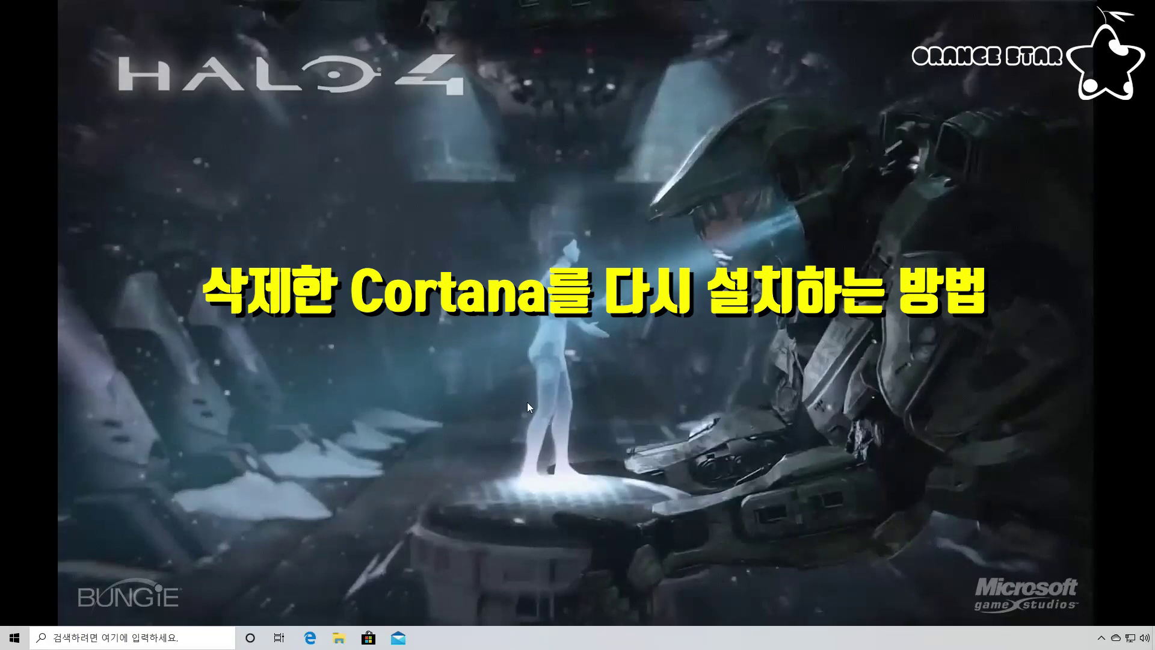
- Switch to Microsoft Store, search for cortana, install the free Cortana app from Microsoft Corporation, and close the store
{"action": "left_click", "coordinate": [369, 638]}
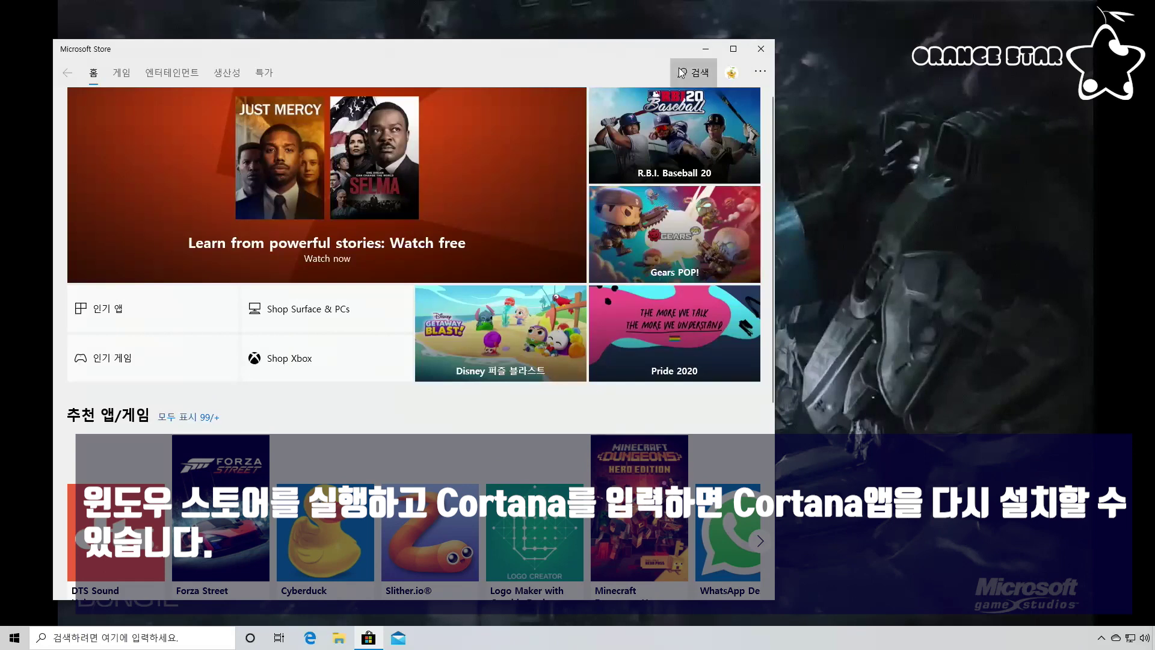
{"action": "left_click", "coordinate": [683, 71]}
{"action": "type", "text": "cortana"}
{"action": "key", "text": "Return"}
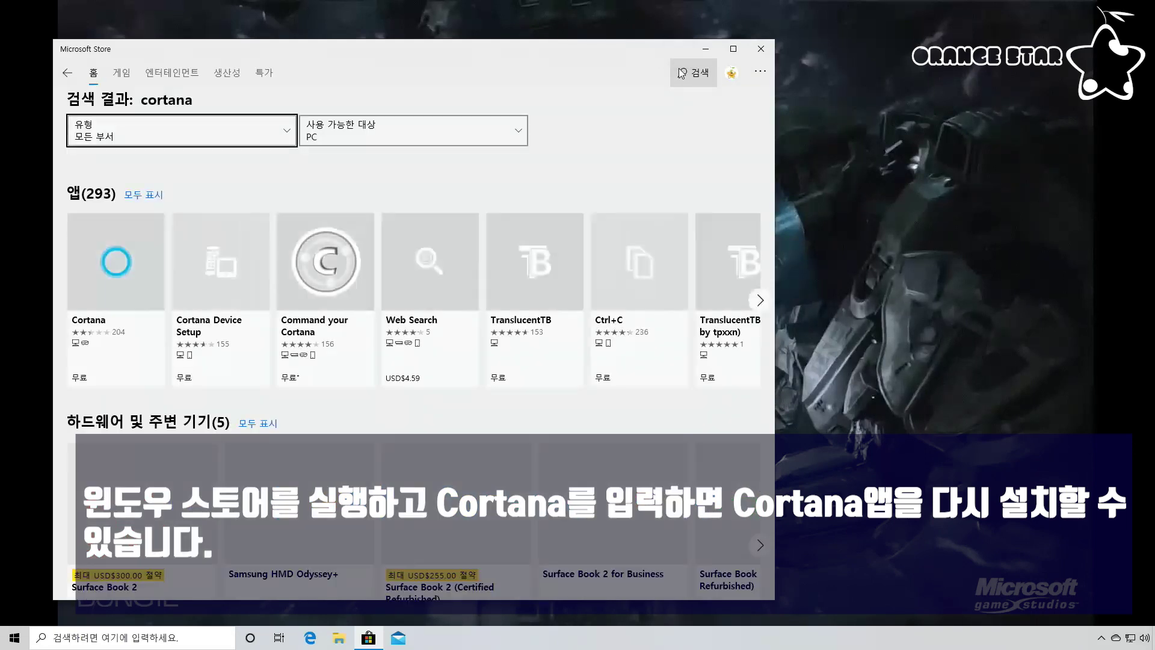
{"action": "left_click", "coordinate": [104, 293]}
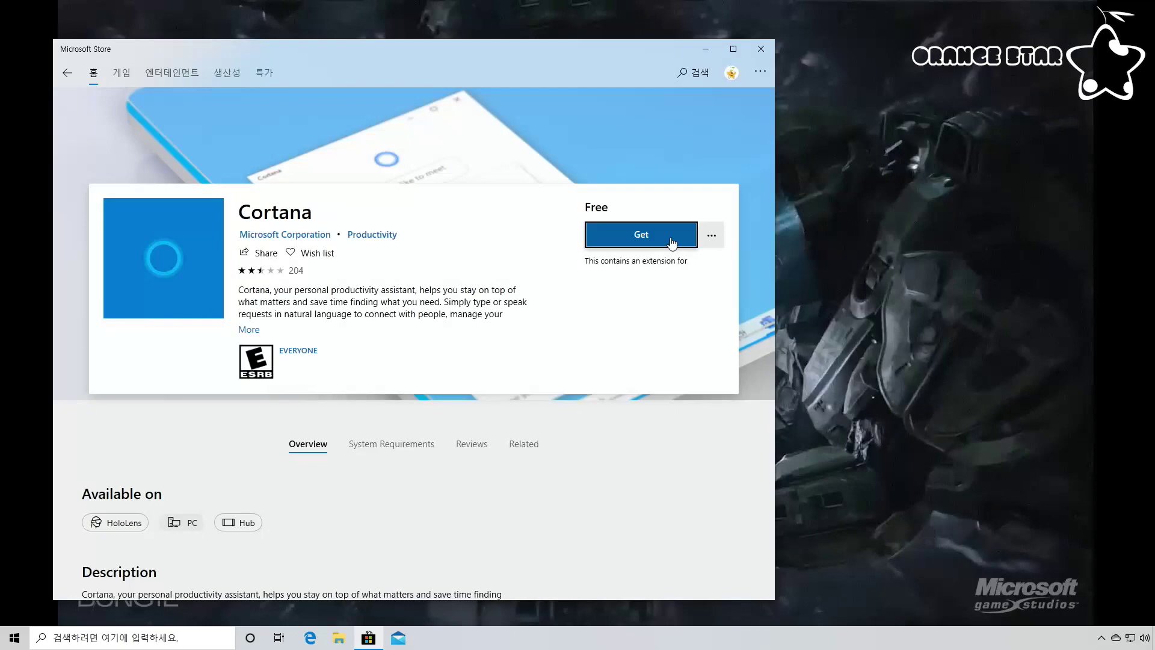
{"action": "left_click", "coordinate": [672, 242]}
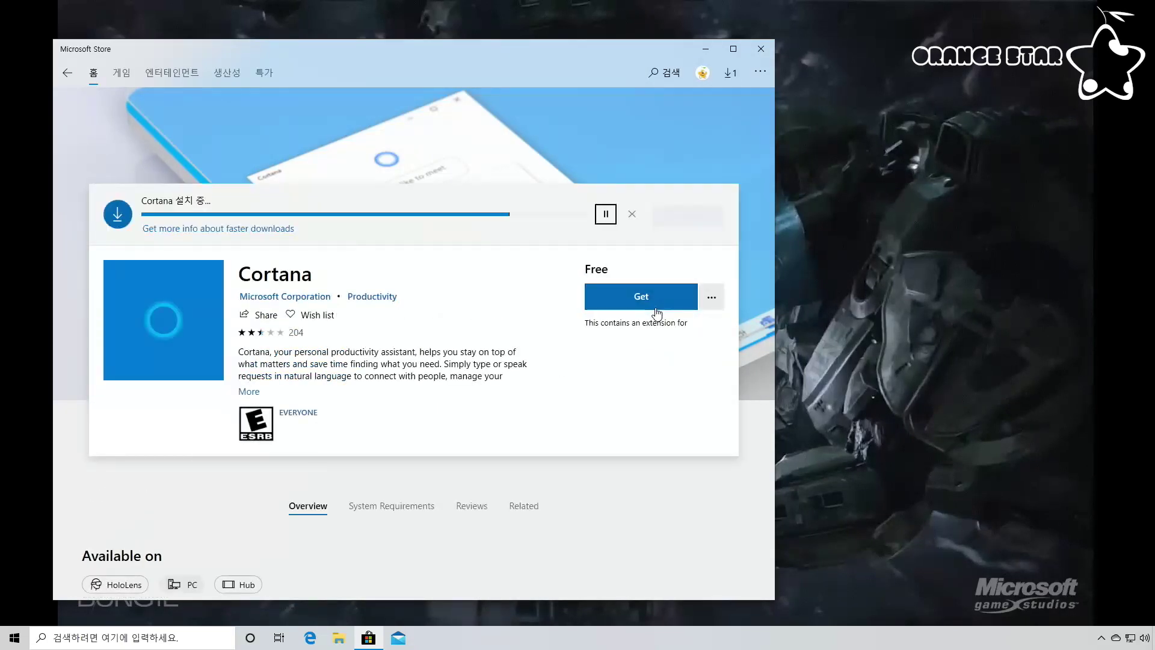
{"action": "left_click", "coordinate": [761, 49]}
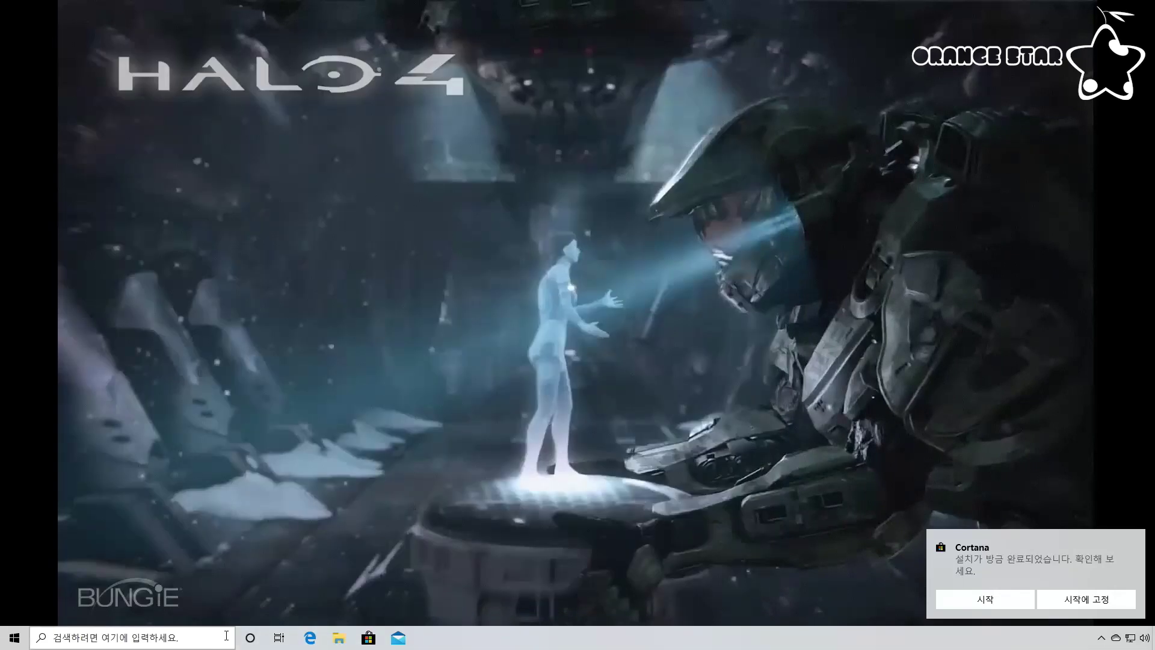
- Launch the reinstalled Cortana app to check whether it works, and close it
{"action": "left_click", "coordinate": [247, 639]}
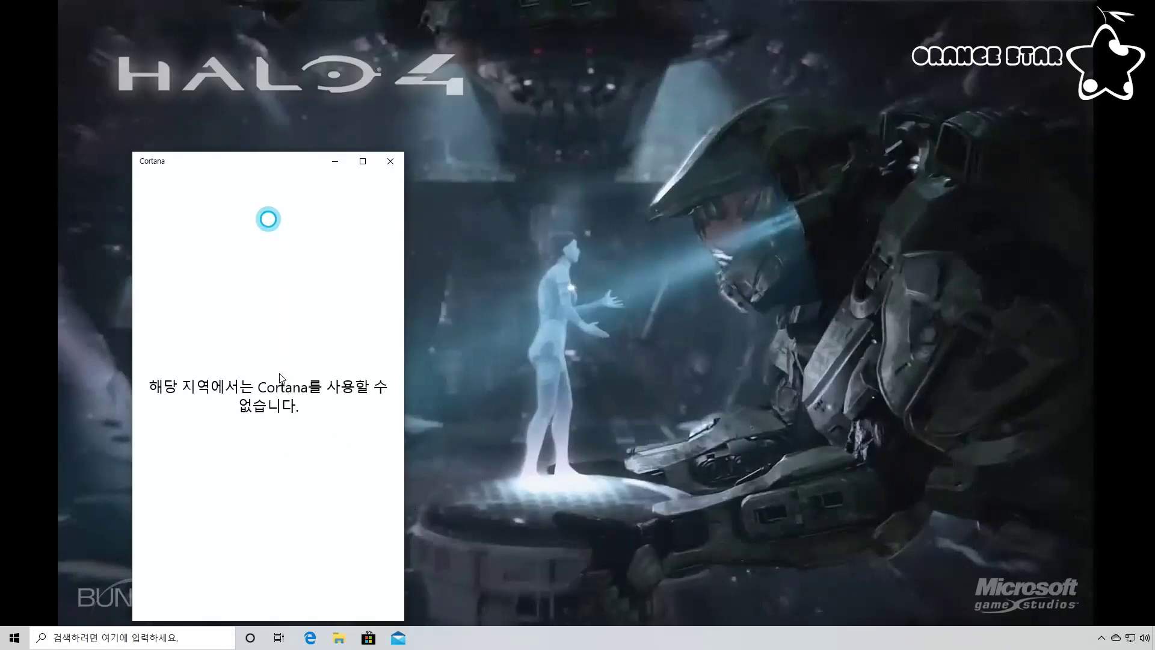
{"action": "left_click", "coordinate": [392, 170]}
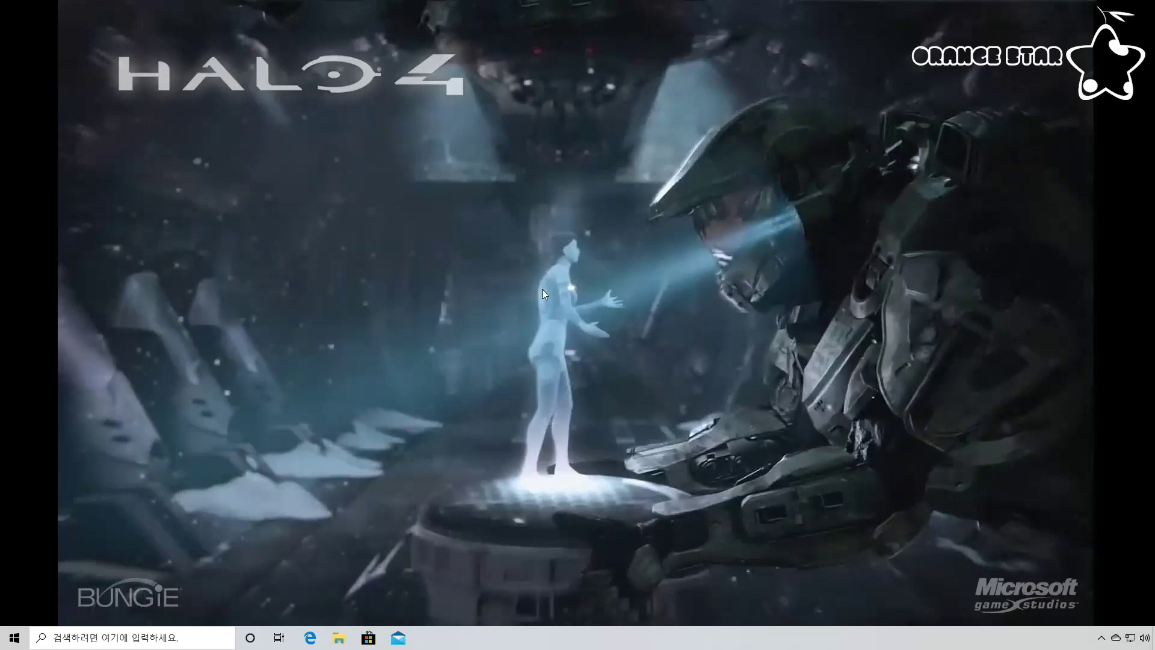